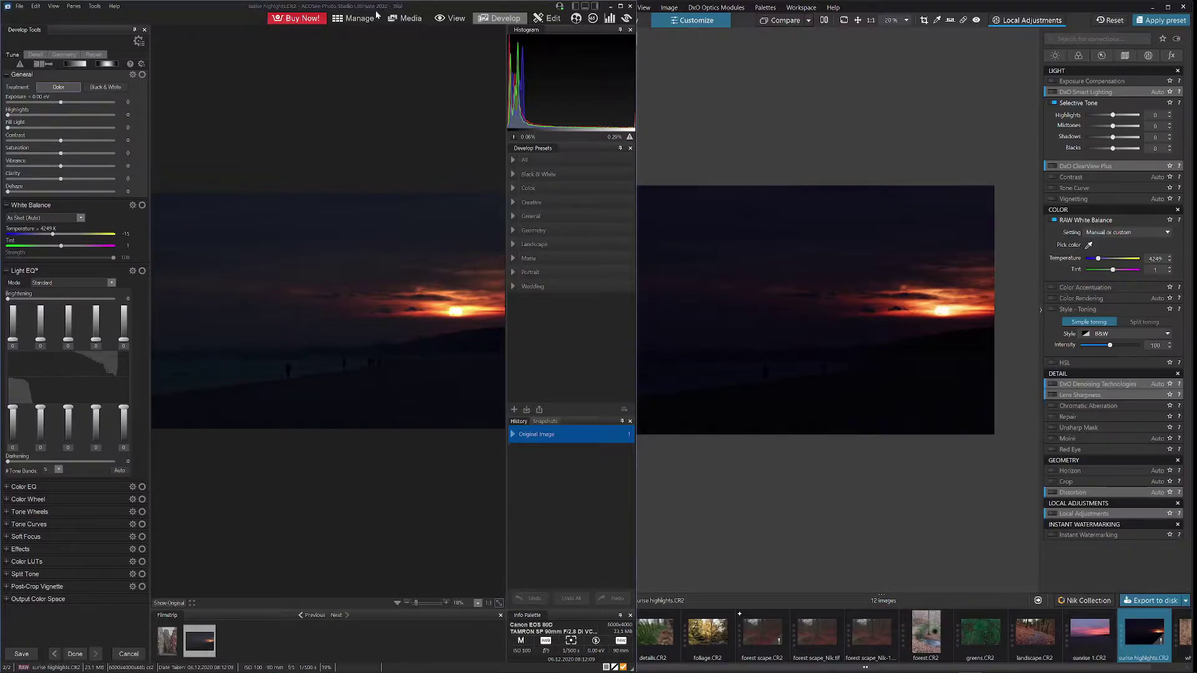
# Glance at the DxO version, then toggle ACDSee's Light EQ mode to Basic and back to Standard
pyautogui.click(836, 144)
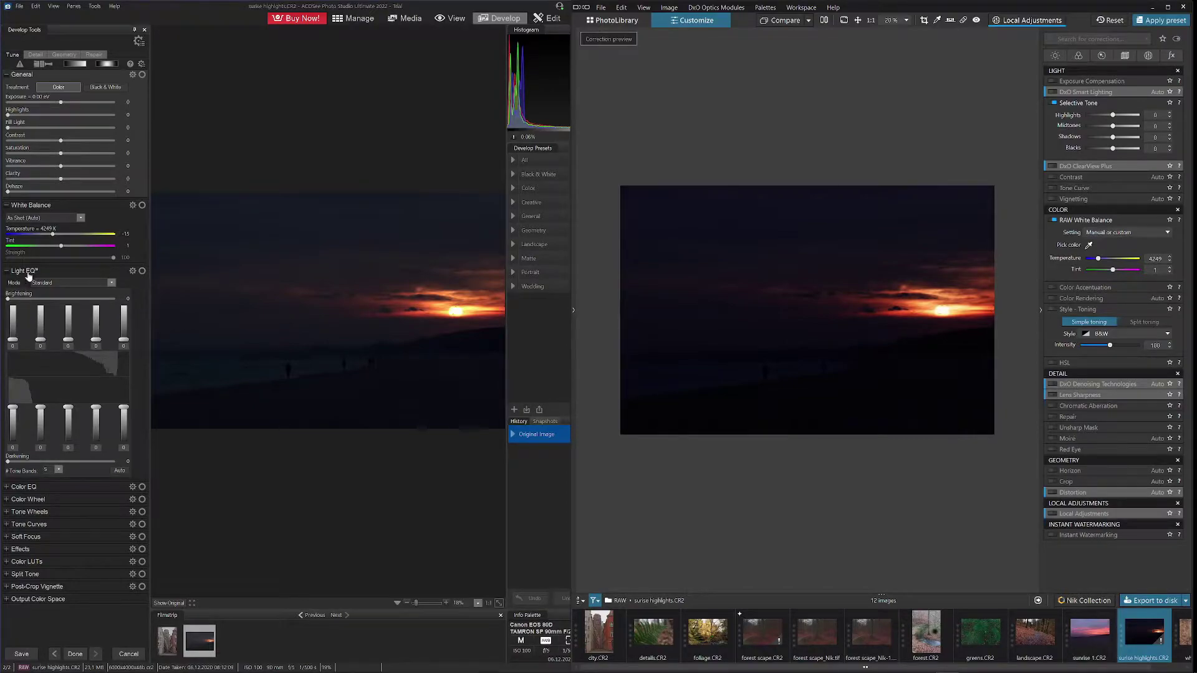
pyautogui.click(53, 283)
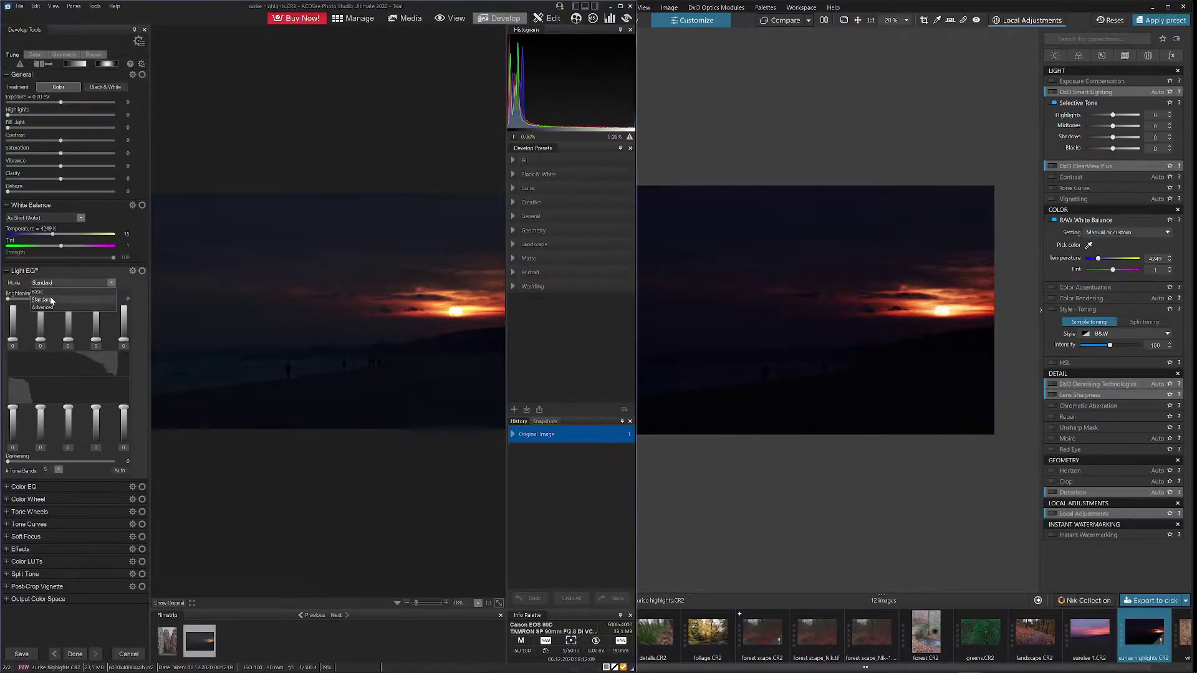
pyautogui.click(39, 300)
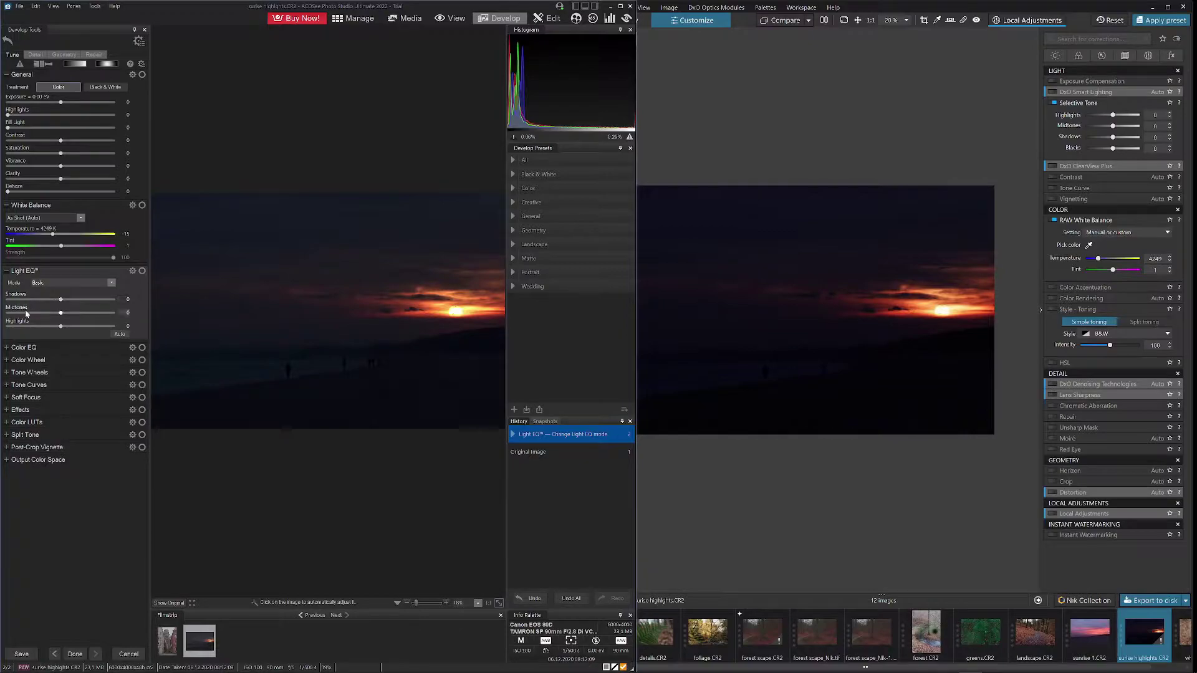
pyautogui.click(53, 283)
pyautogui.click(48, 302)
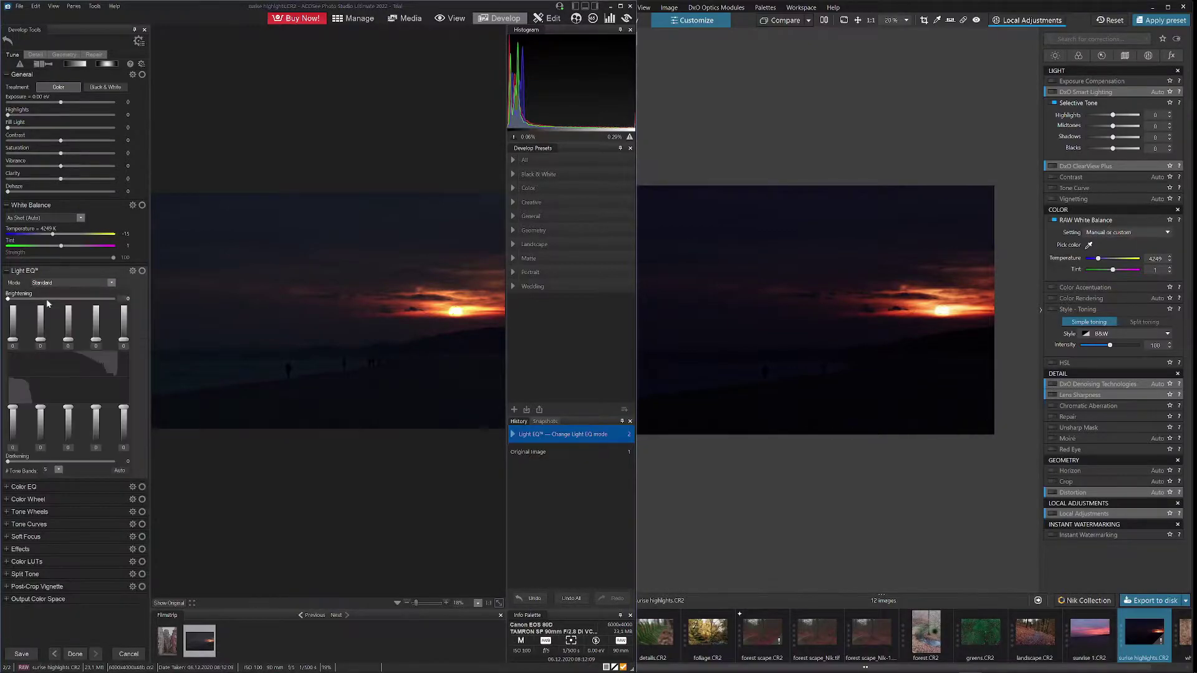
# Try raising the darkest and brightest Light EQ bands, leave the photo dark, and return to DxO
pyautogui.moveTo(14, 343)
pyautogui.mouseDown()
pyautogui.moveTo(14, 318)
pyautogui.moveTo(14, 343)
pyautogui.mouseUp()
pyautogui.moveTo(119, 342); pyautogui.dragTo(115, 383)
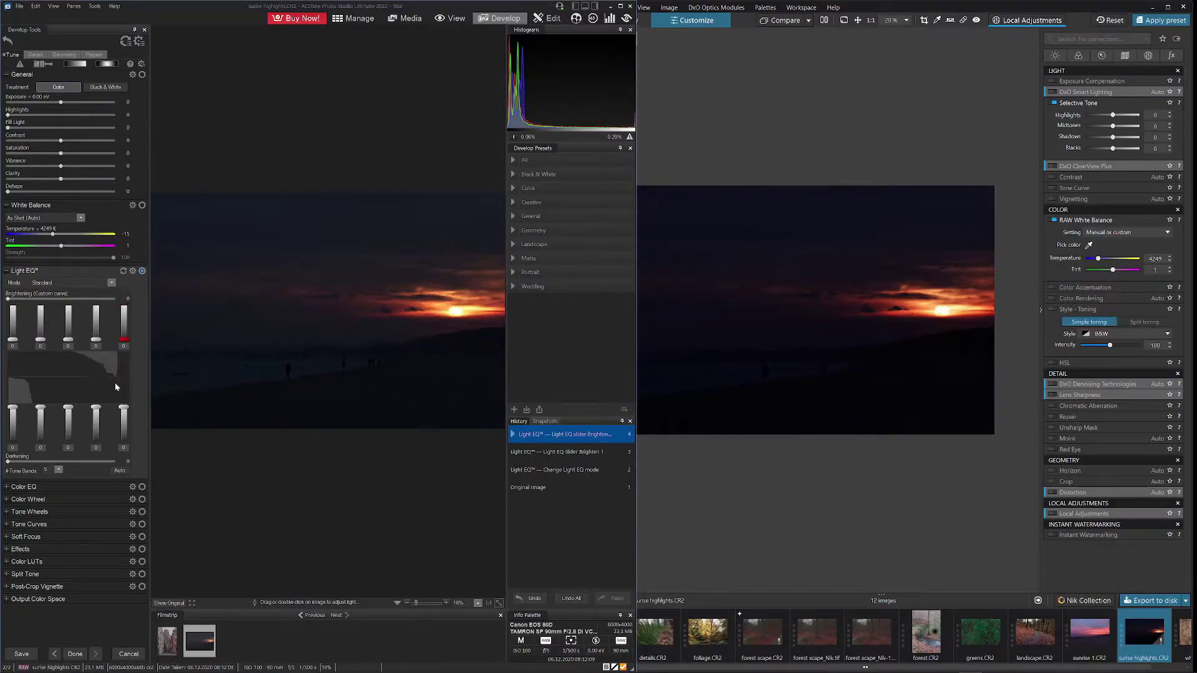
pyautogui.click(841, 541)
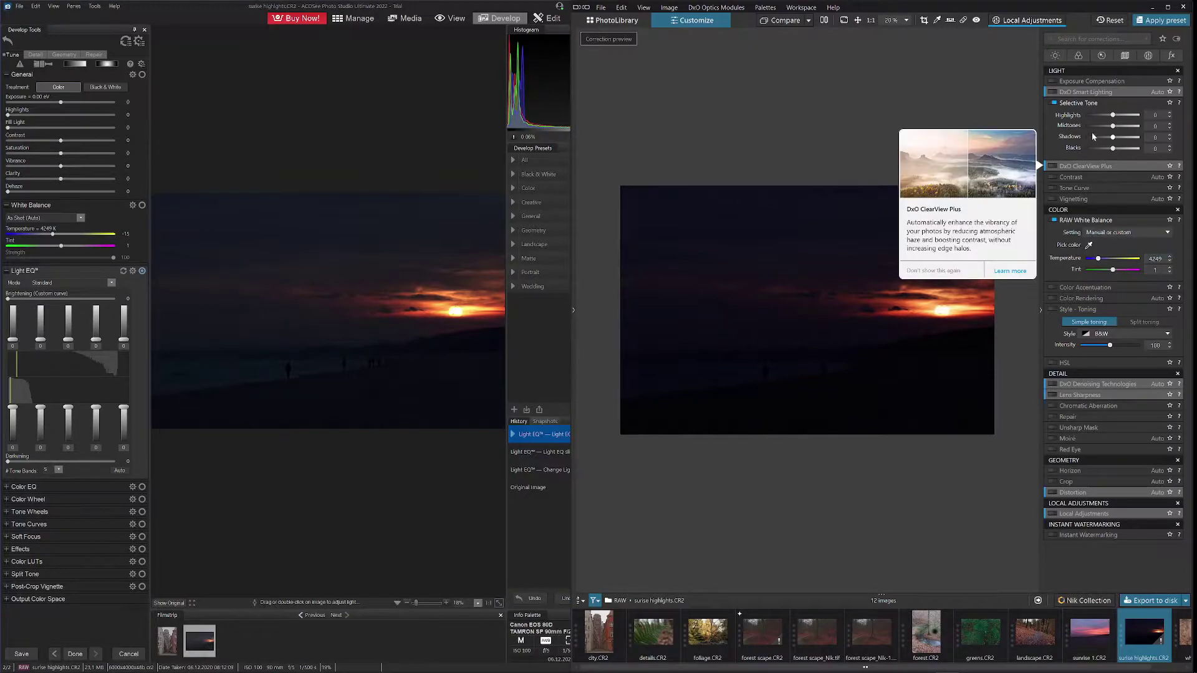
# Raise DxO's Selective Tone Shadows from 0 to 98
pyautogui.moveTo(1114, 138); pyautogui.dragTo(1141, 140)
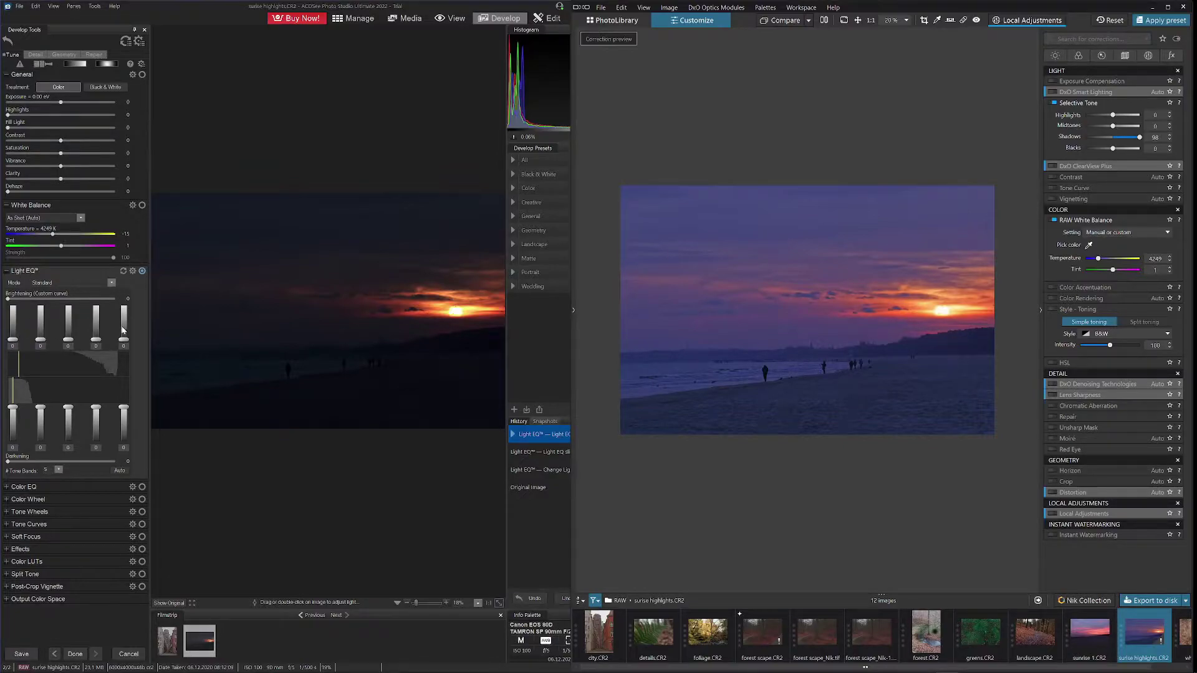
# Switch Light EQ to Basic mode and push its Shadows slider to 100
pyautogui.click(69, 283)
pyautogui.click(52, 293)
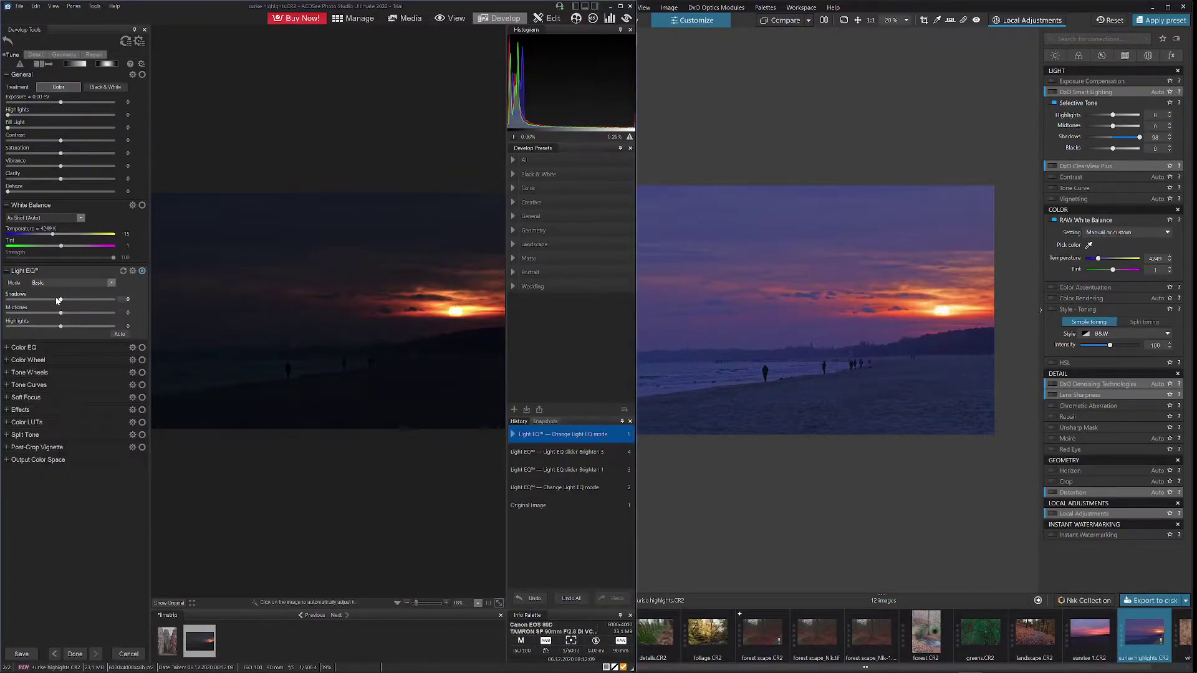
pyautogui.moveTo(58, 300); pyautogui.dragTo(116, 298)
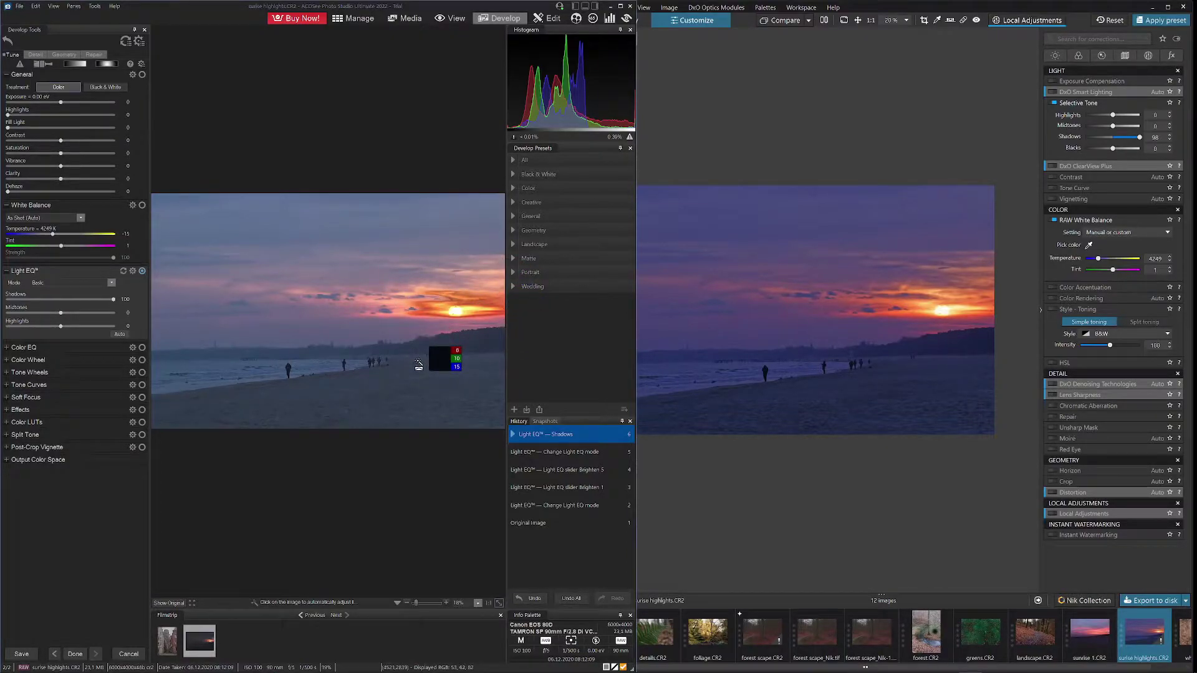
pyautogui.click(64, 283)
# Return Light EQ to Basic mode and set Midtones to 23, Shadows to 66, with Highlights lowered
pyautogui.click(52, 298)
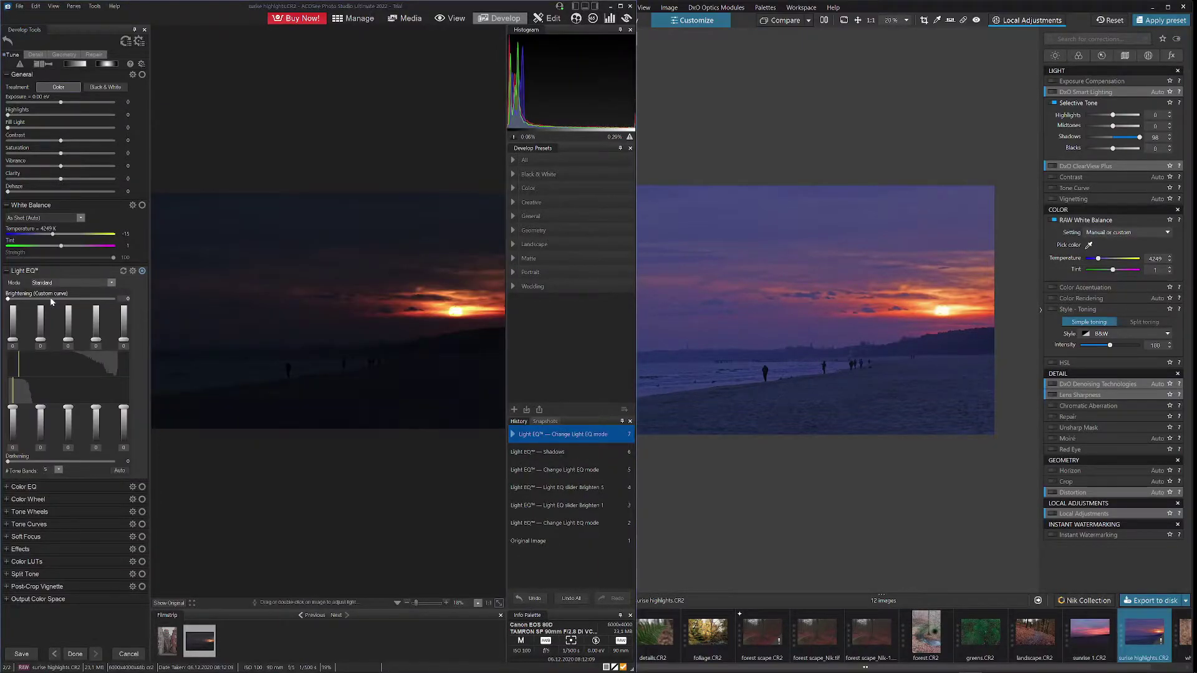
pyautogui.click(51, 284)
pyautogui.click(48, 293)
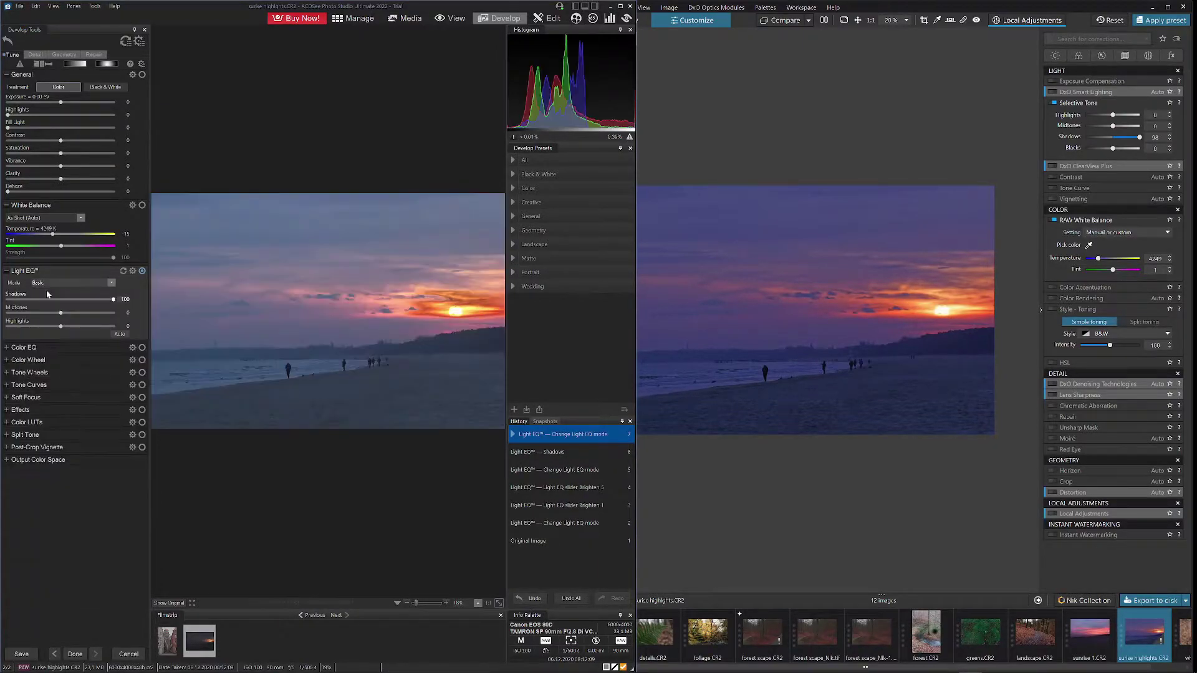
pyautogui.moveTo(60, 312); pyautogui.dragTo(133, 331)
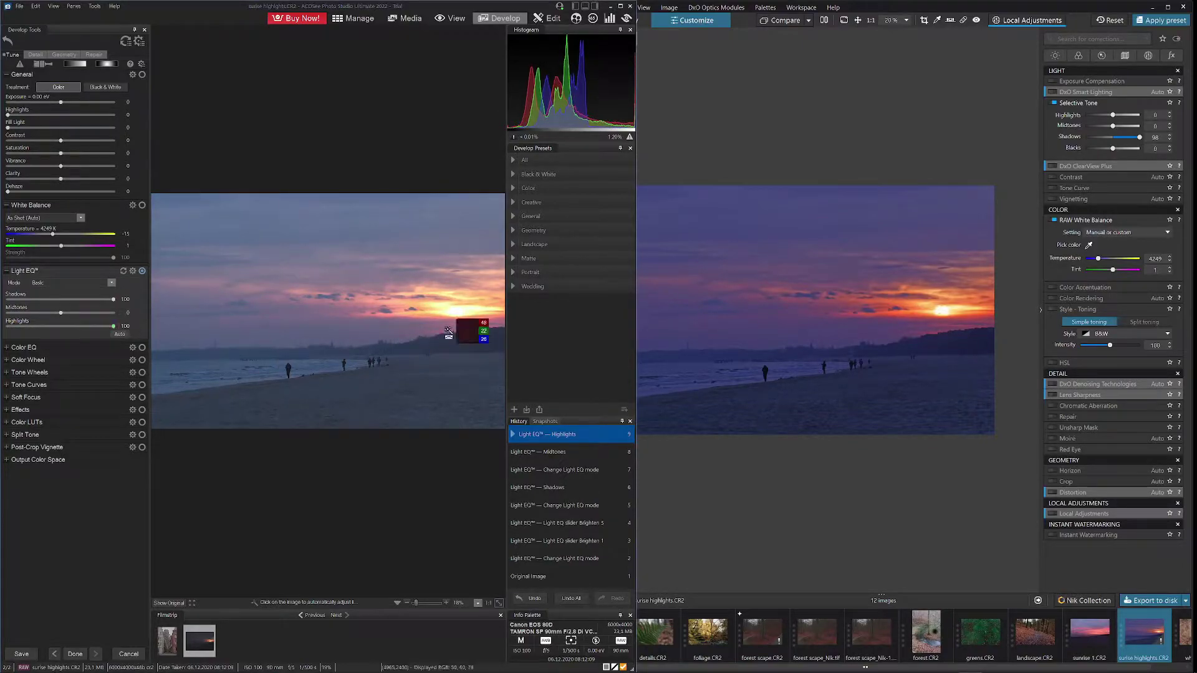
pyautogui.moveTo(115, 302); pyautogui.dragTo(97, 301)
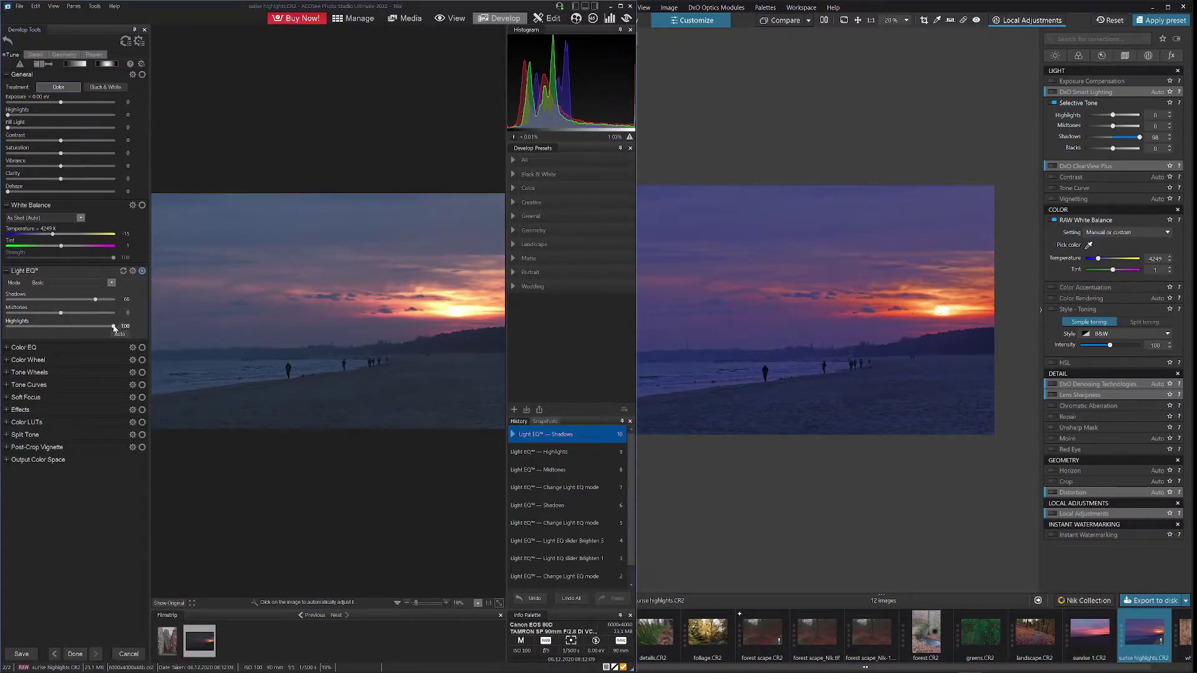
pyautogui.moveTo(114, 329); pyautogui.dragTo(84, 327)
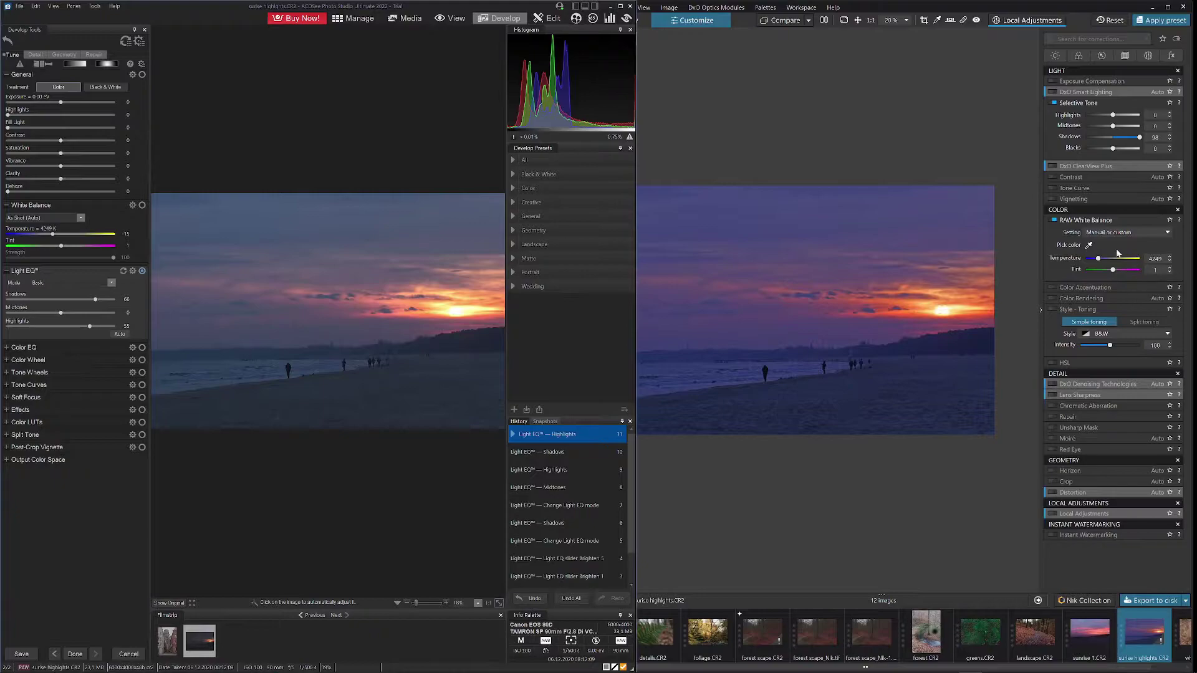
# Warm DxO's RAW White Balance temperature to 5469 K
pyautogui.moveTo(1100, 263); pyautogui.dragTo(1102, 262)
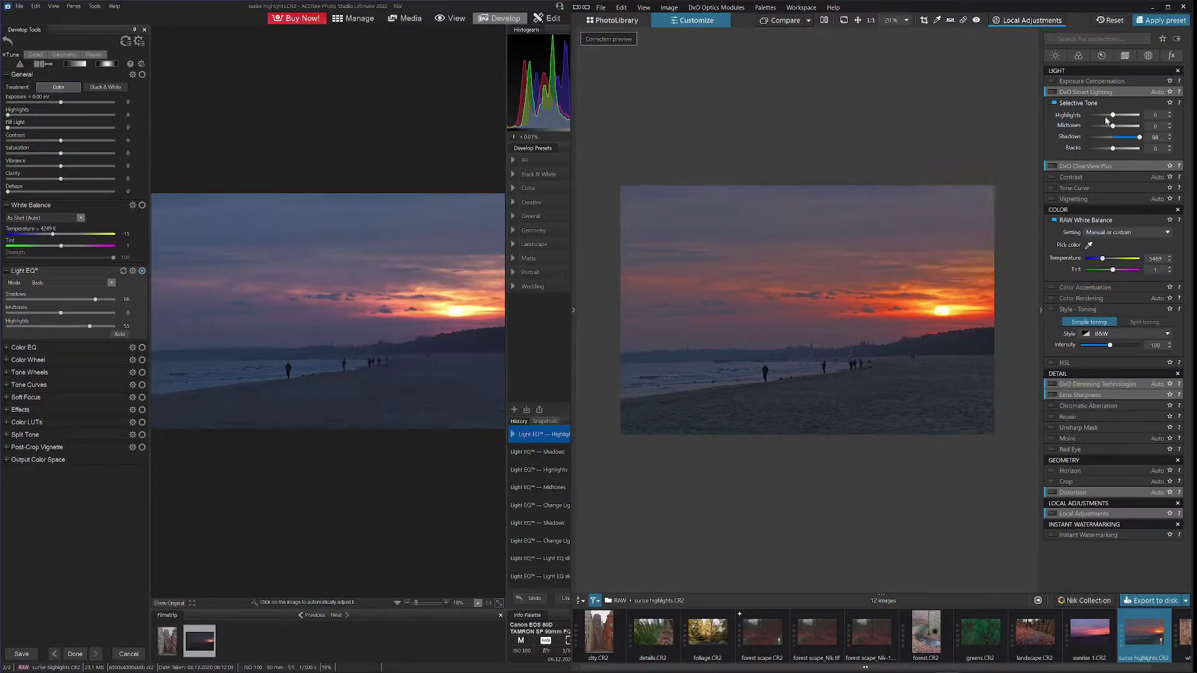
# Set DxO Highlights to -100, then readjust ACDSee Light EQ Highlights to about 20
pyautogui.moveTo(1113, 115); pyautogui.dragTo(1074, 117)
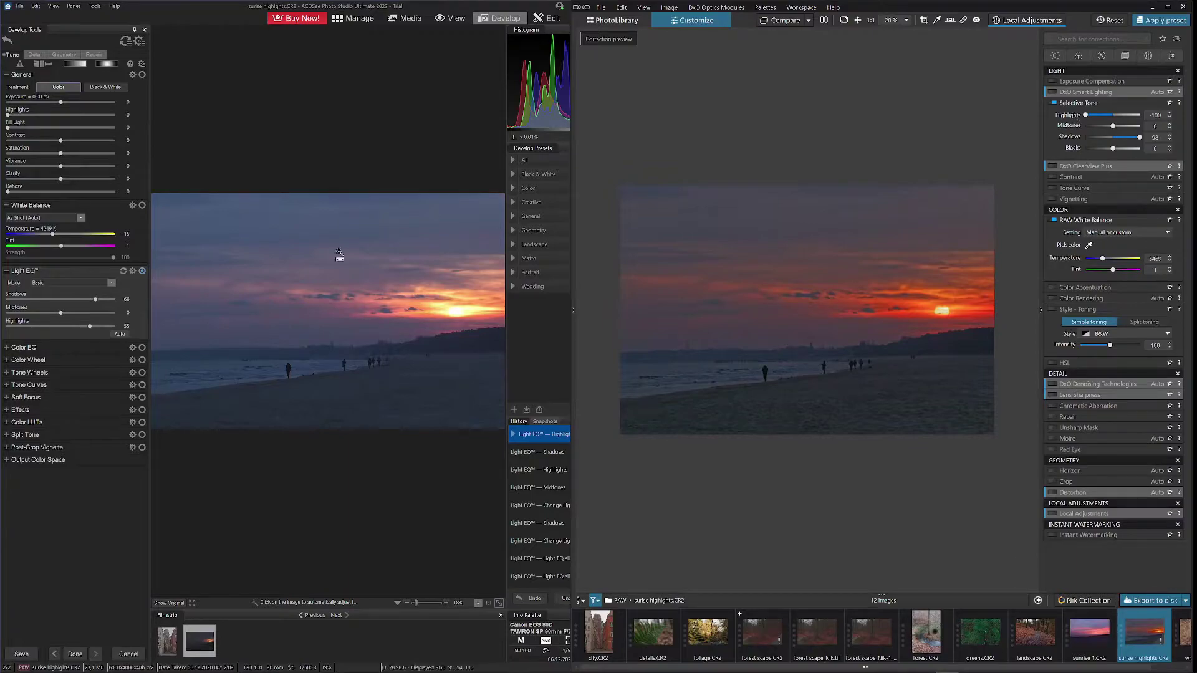
pyautogui.moveTo(90, 326); pyautogui.dragTo(2, 333)
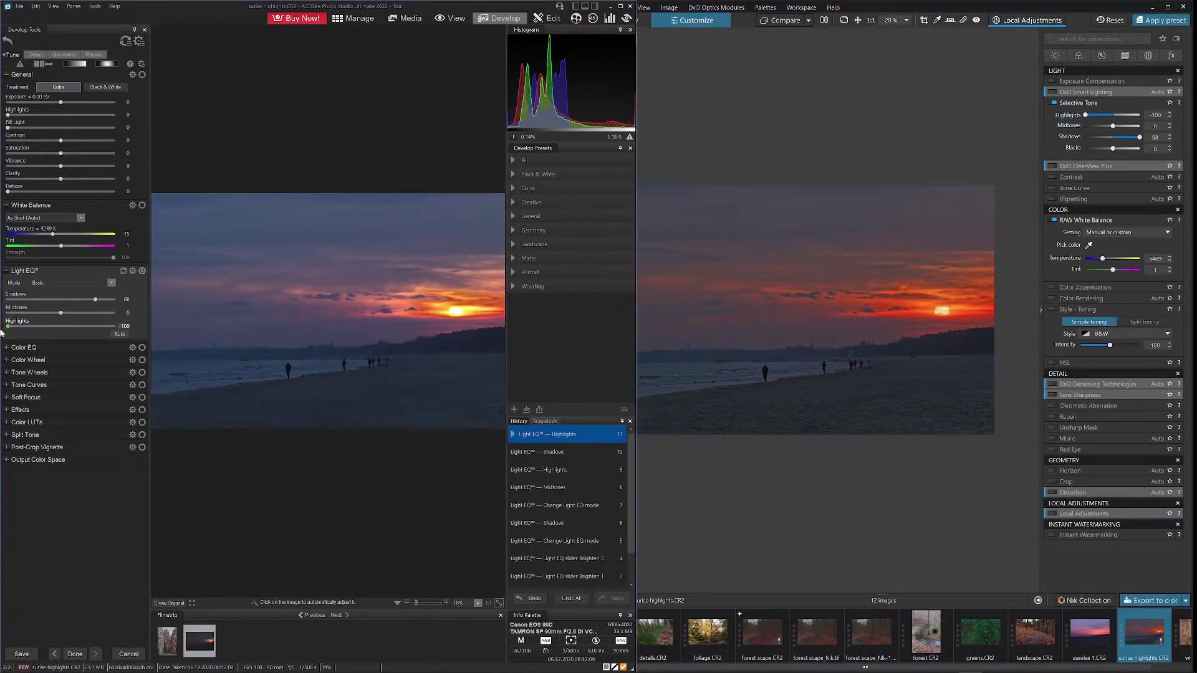
pyautogui.moveTo(8, 334); pyautogui.dragTo(70, 335)
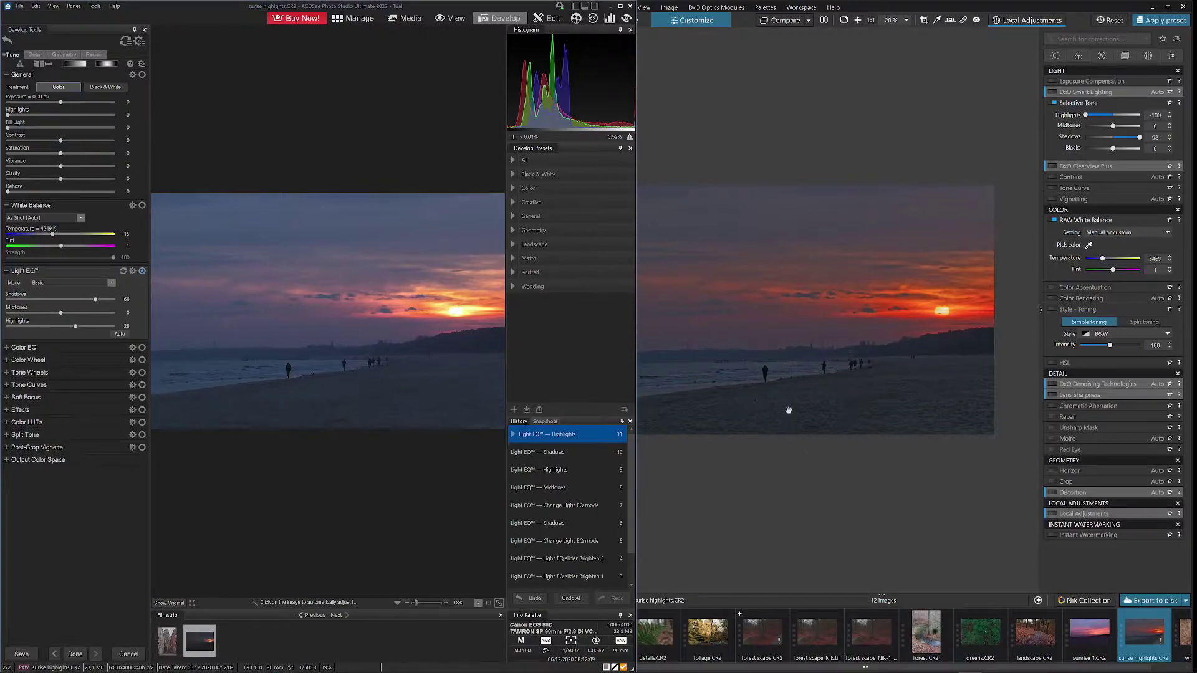
# Zoom the DxO preview onto the beach walkers and set ACDSee's General Treatment to Color
pyautogui.scroll(4, 787, 407)
pyautogui.scroll(1, 745, 472)
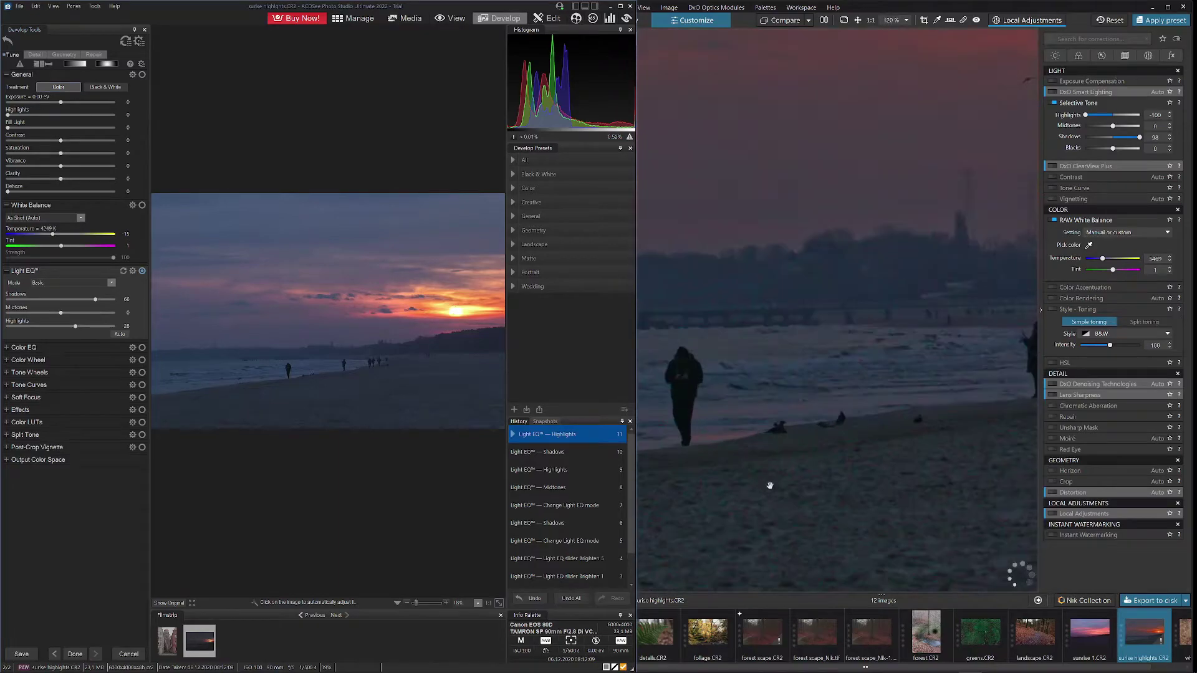
pyautogui.moveTo(935, 412); pyautogui.dragTo(841, 409)
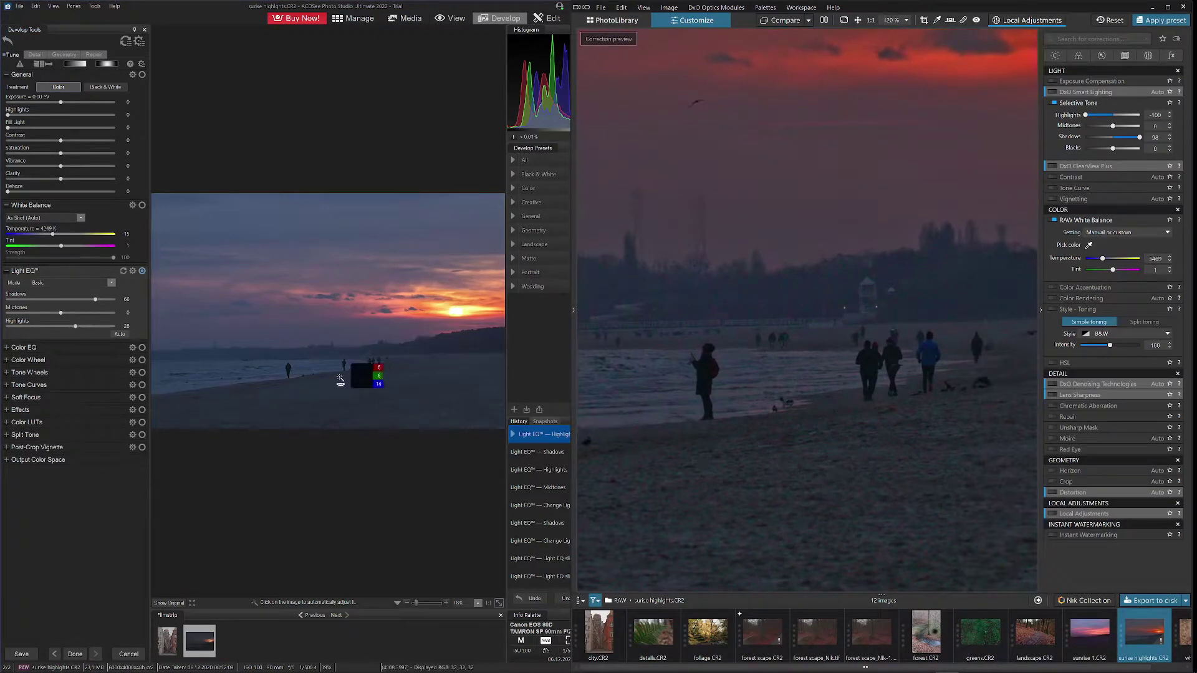
pyautogui.click(68, 86)
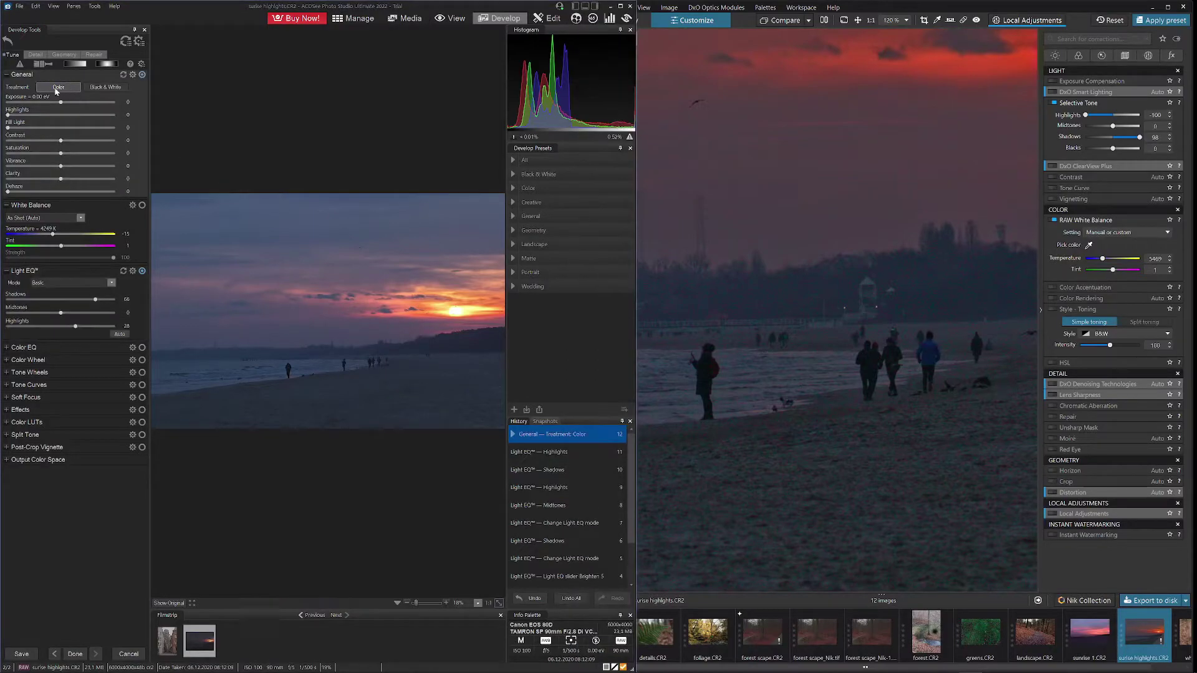
# Zoom the ACDSee preview to about 100–120% and align both views on the walking group
pyautogui.scroll(2, 359, 409)
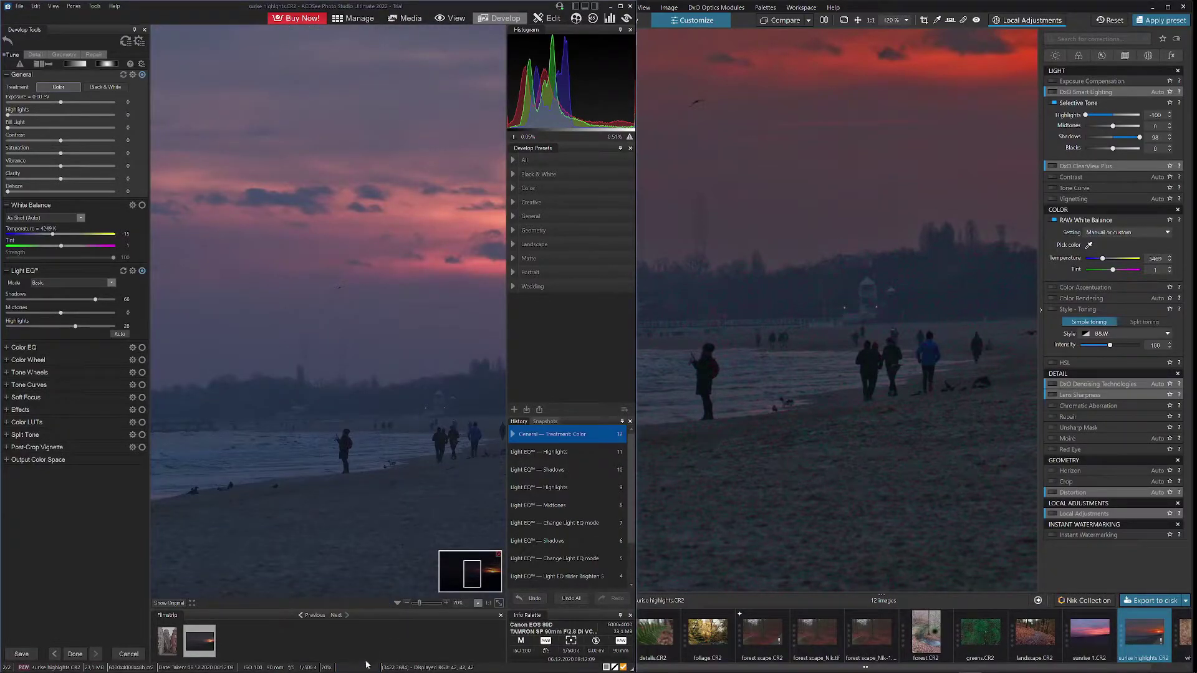
pyautogui.scroll(3, 435, 489)
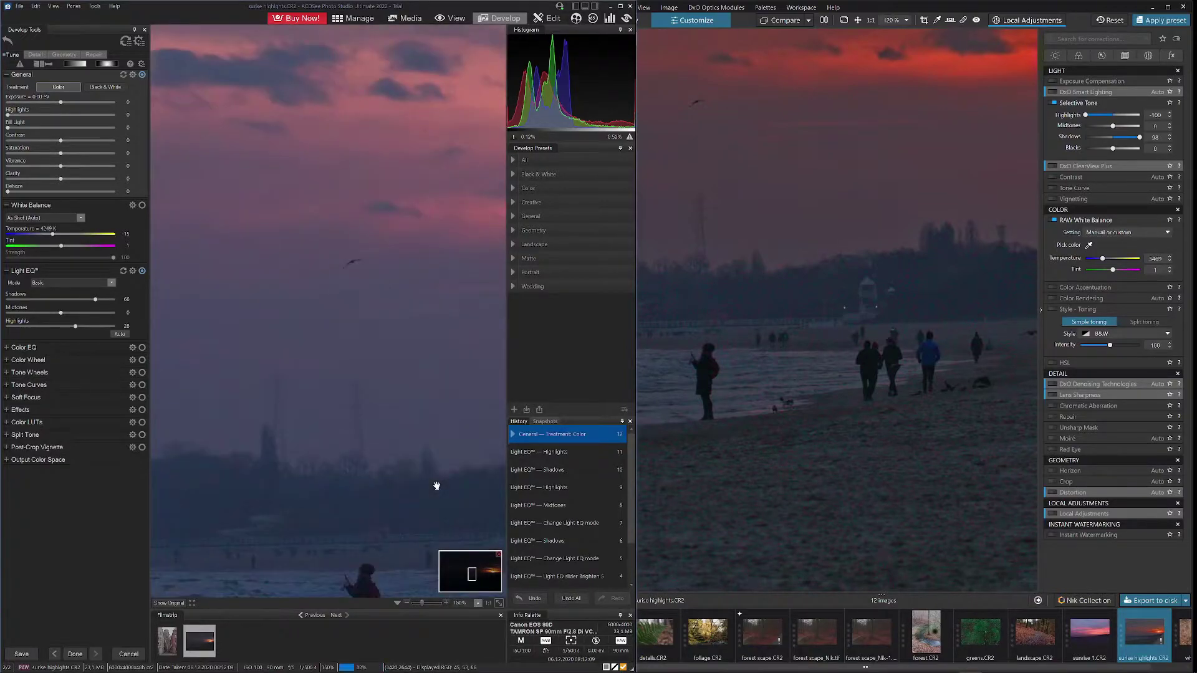
pyautogui.scroll(-2, 436, 483)
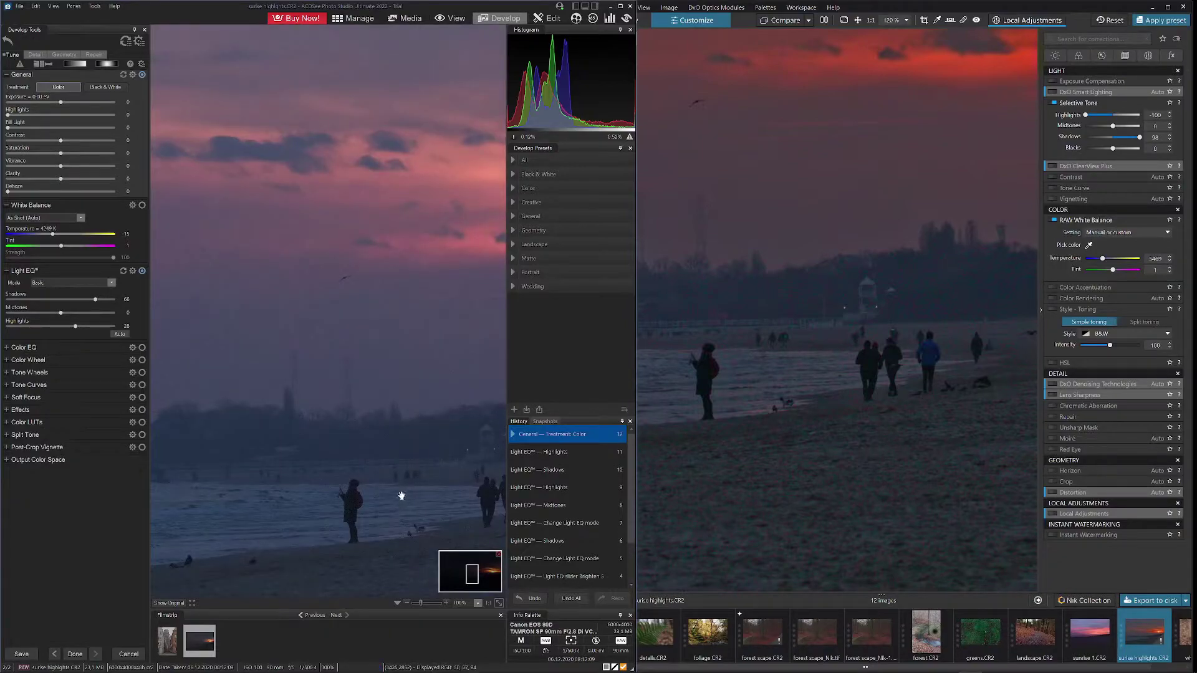
pyautogui.moveTo(401, 495); pyautogui.dragTo(341, 450)
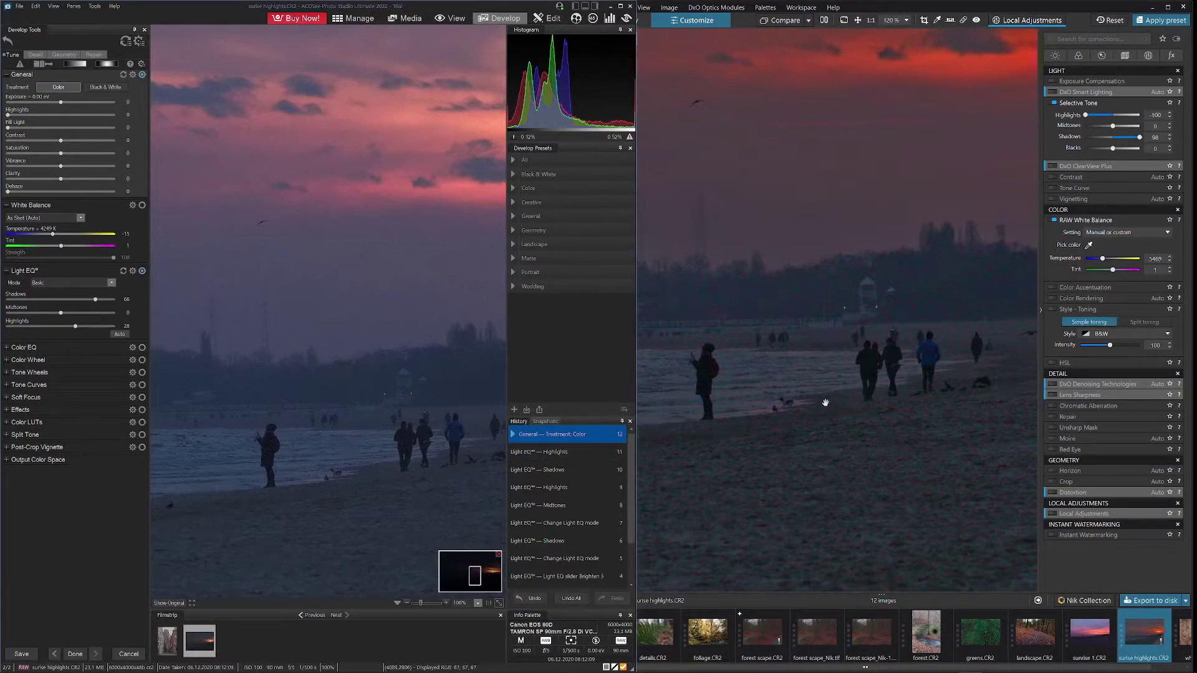
pyautogui.moveTo(823, 402); pyautogui.dragTo(826, 457)
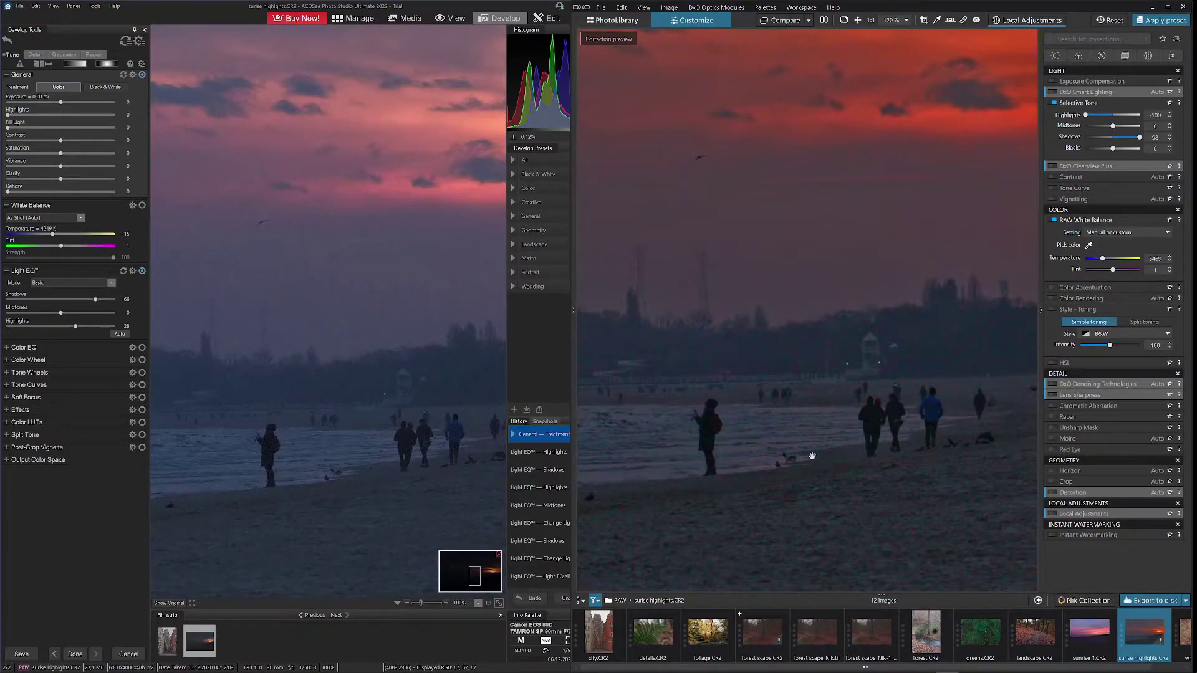
pyautogui.moveTo(822, 433); pyautogui.dragTo(796, 455)
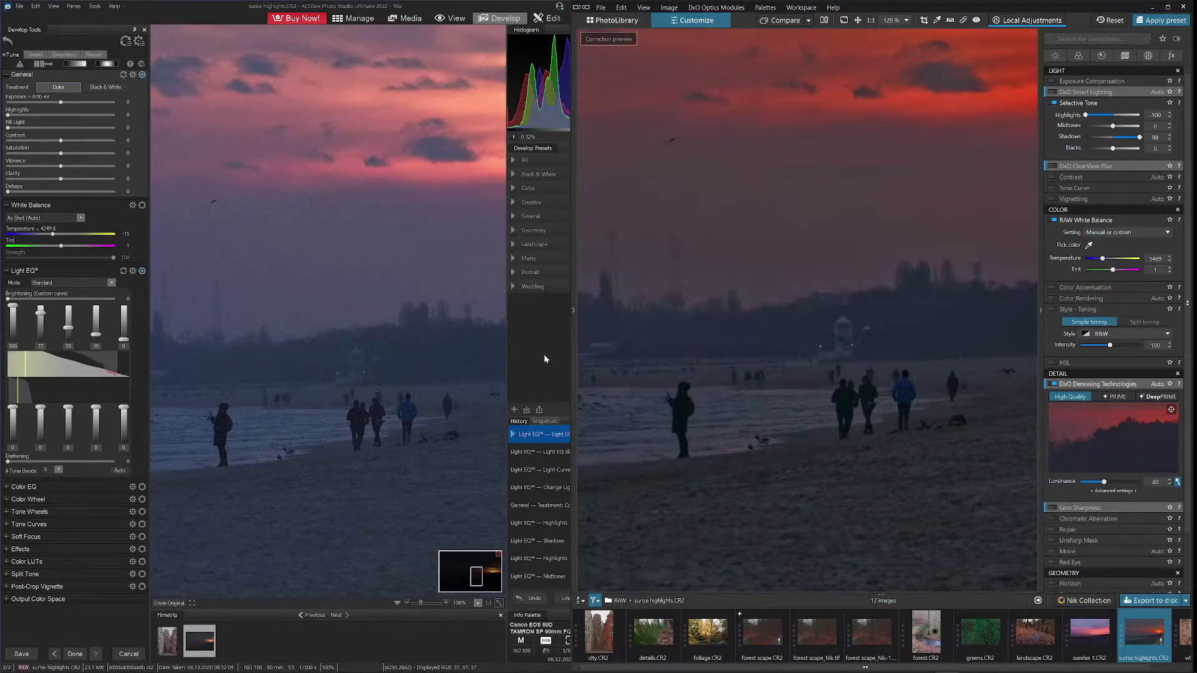
# Bring the ACDSee version of the photo back to the front
pyautogui.click(327, 242)
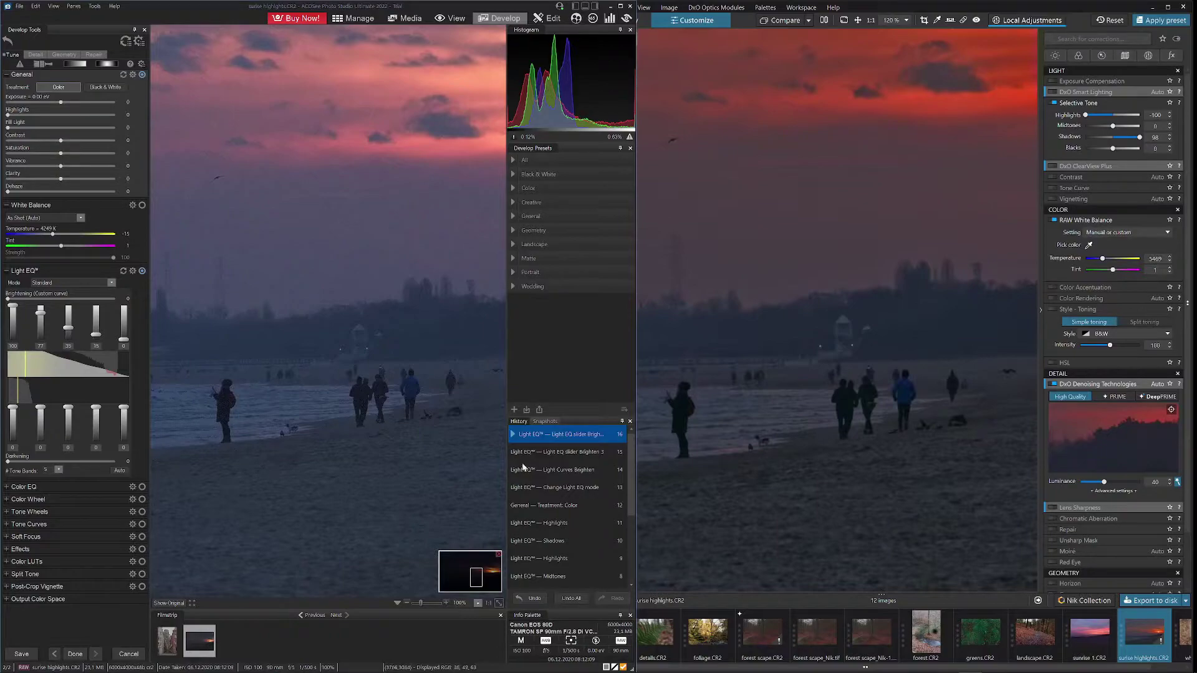
# Zoom both previews to 300% and center ACDSee's view on the walking people
pyautogui.scroll(3, 882, 431)
pyautogui.scroll(1, 883, 431)
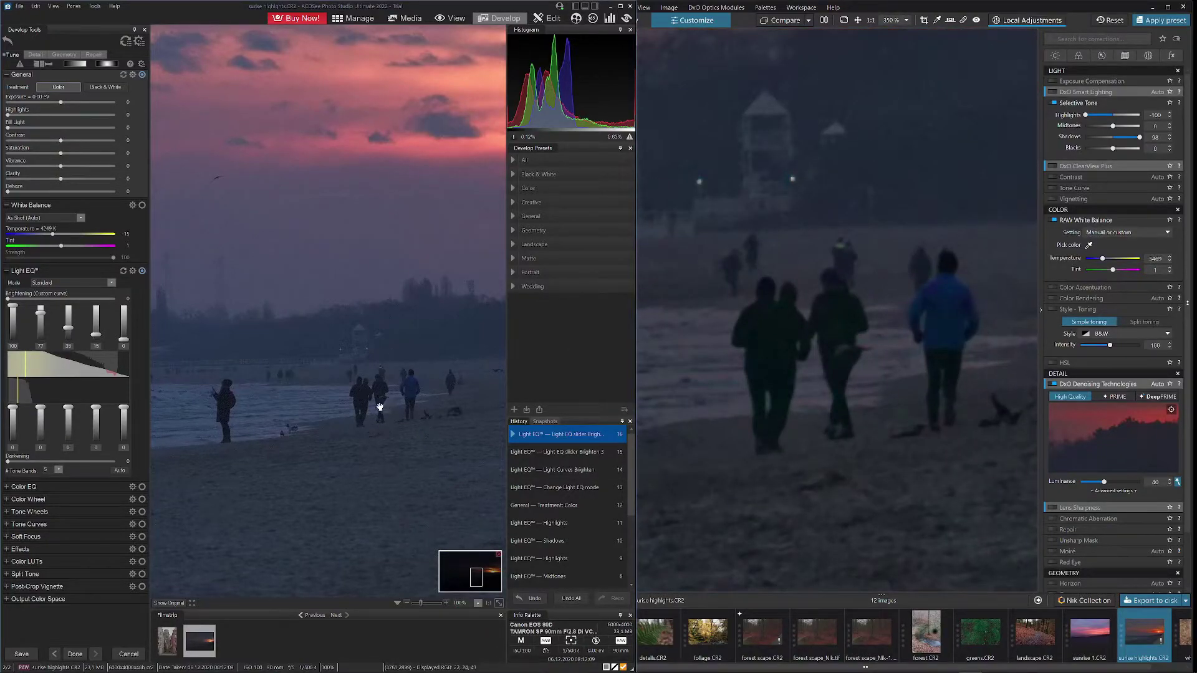
pyautogui.scroll(3, 389, 409)
pyautogui.moveTo(442, 480); pyautogui.dragTo(377, 307)
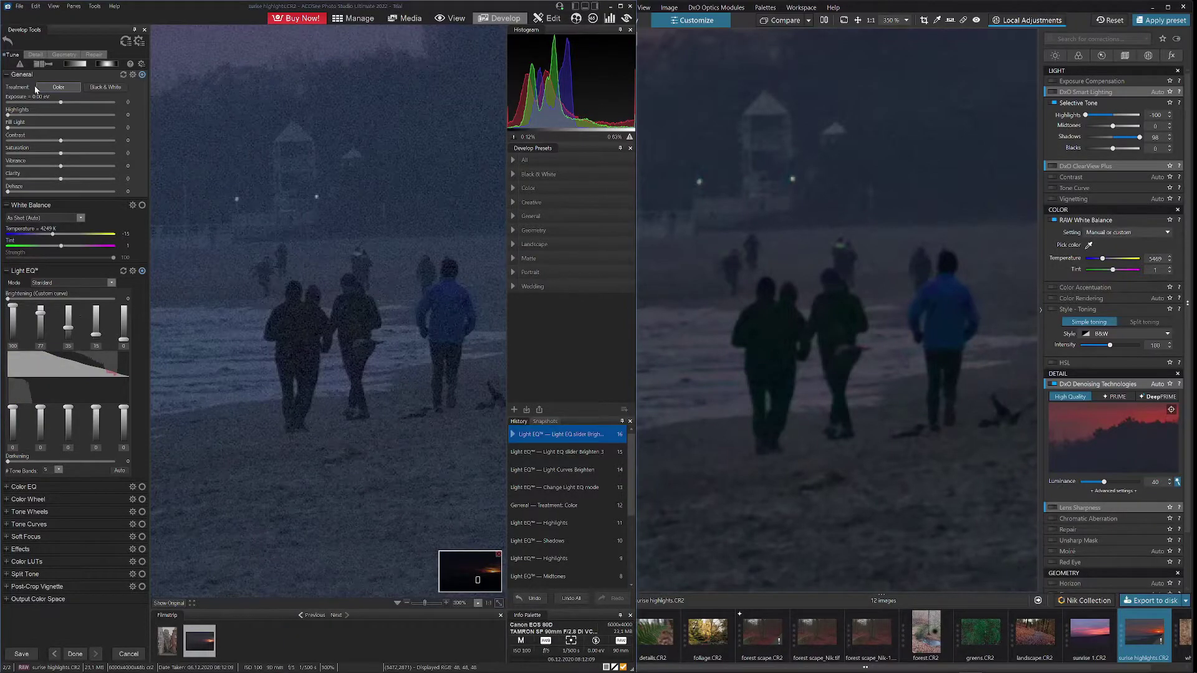
# In ACDSee's Detail tab, enable Noise Reduction with Luminance at 33
pyautogui.click(36, 56)
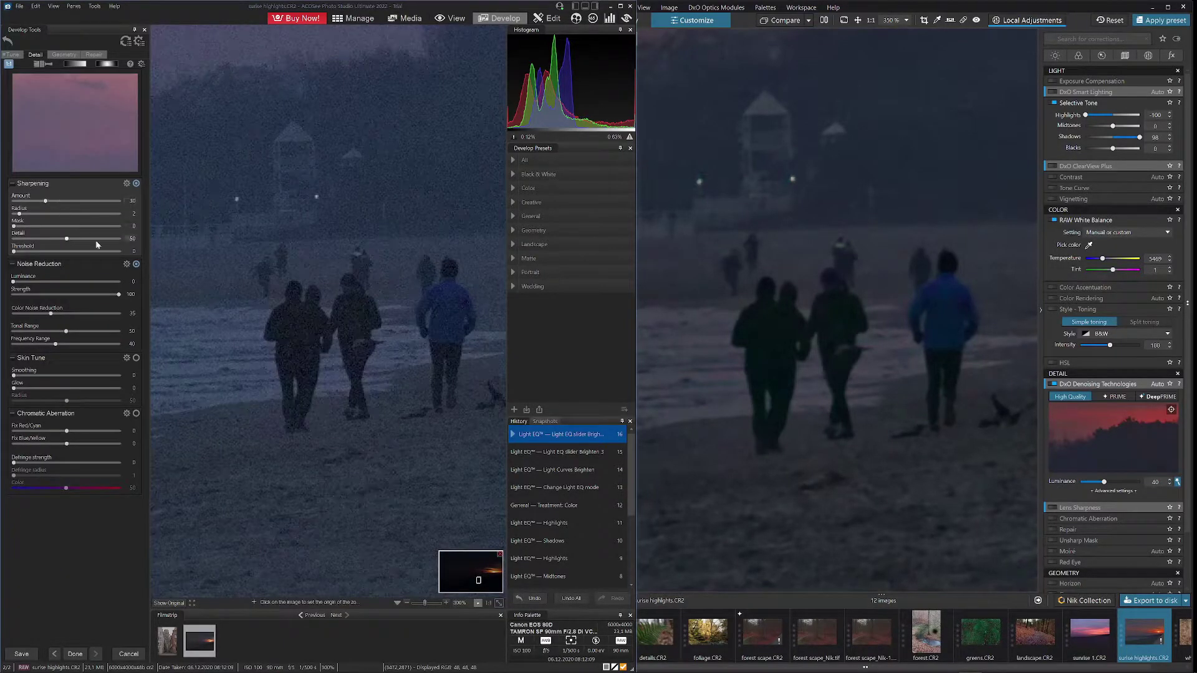
pyautogui.click(135, 265)
pyautogui.click(137, 264)
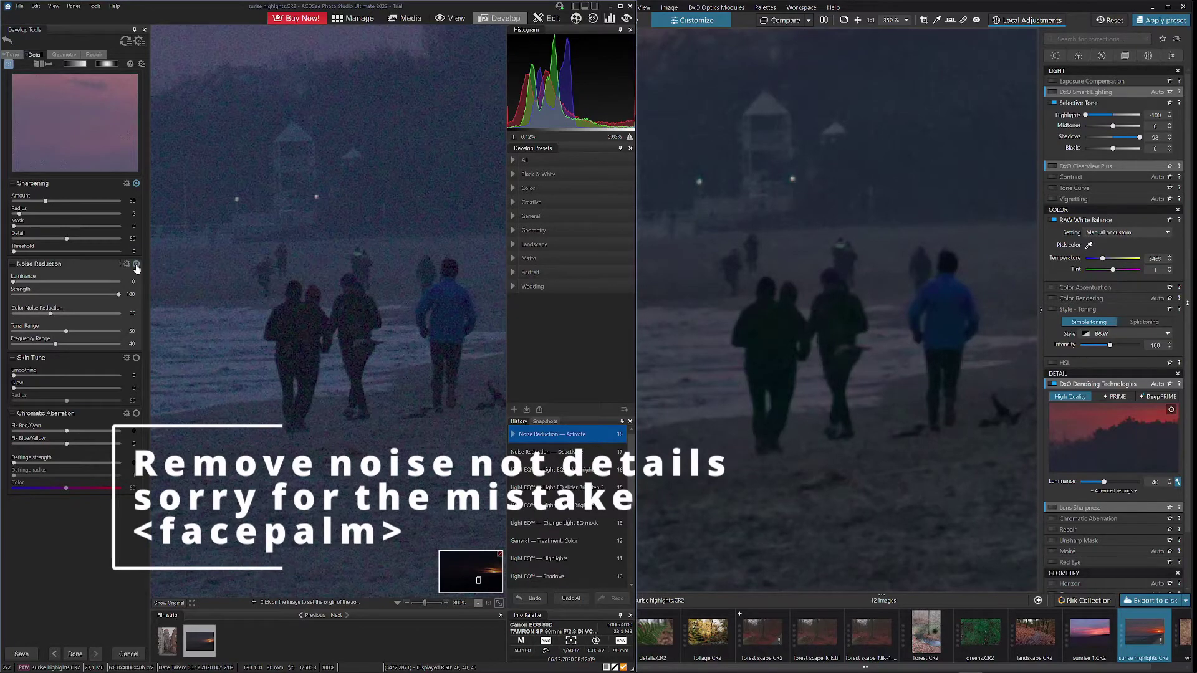
pyautogui.moveTo(14, 282); pyautogui.dragTo(27, 283)
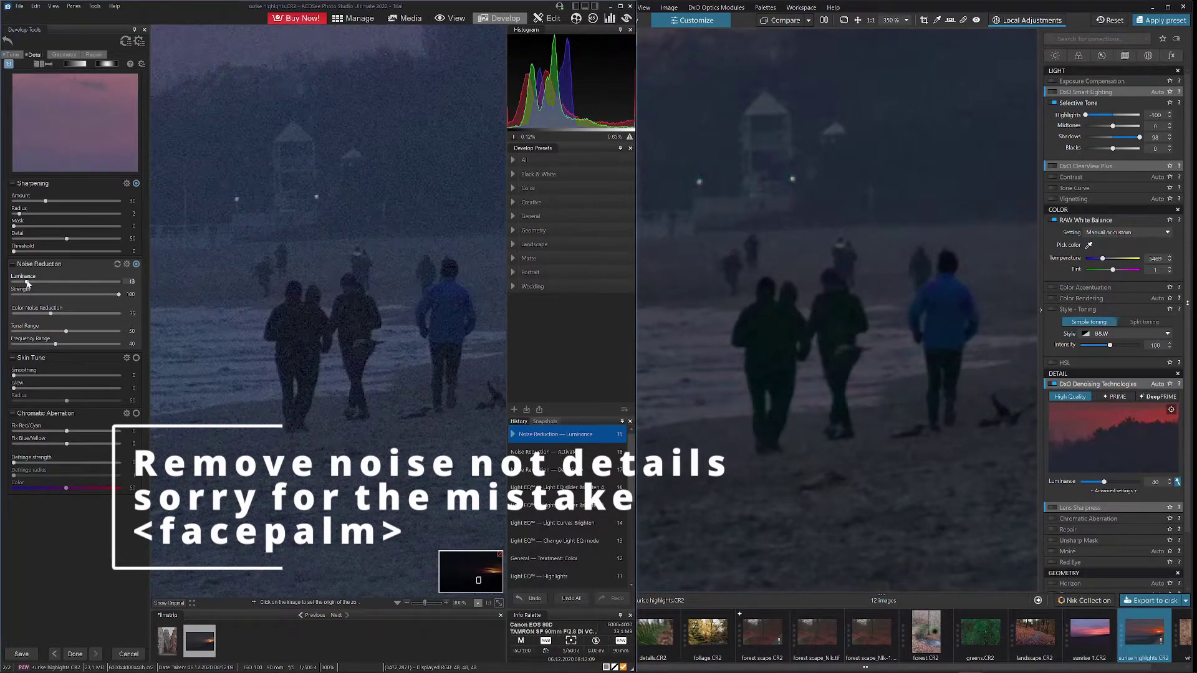
pyautogui.moveTo(28, 284)
pyautogui.mouseDown()
pyautogui.moveTo(49, 284)
pyautogui.moveTo(38, 283)
pyautogui.mouseUp()
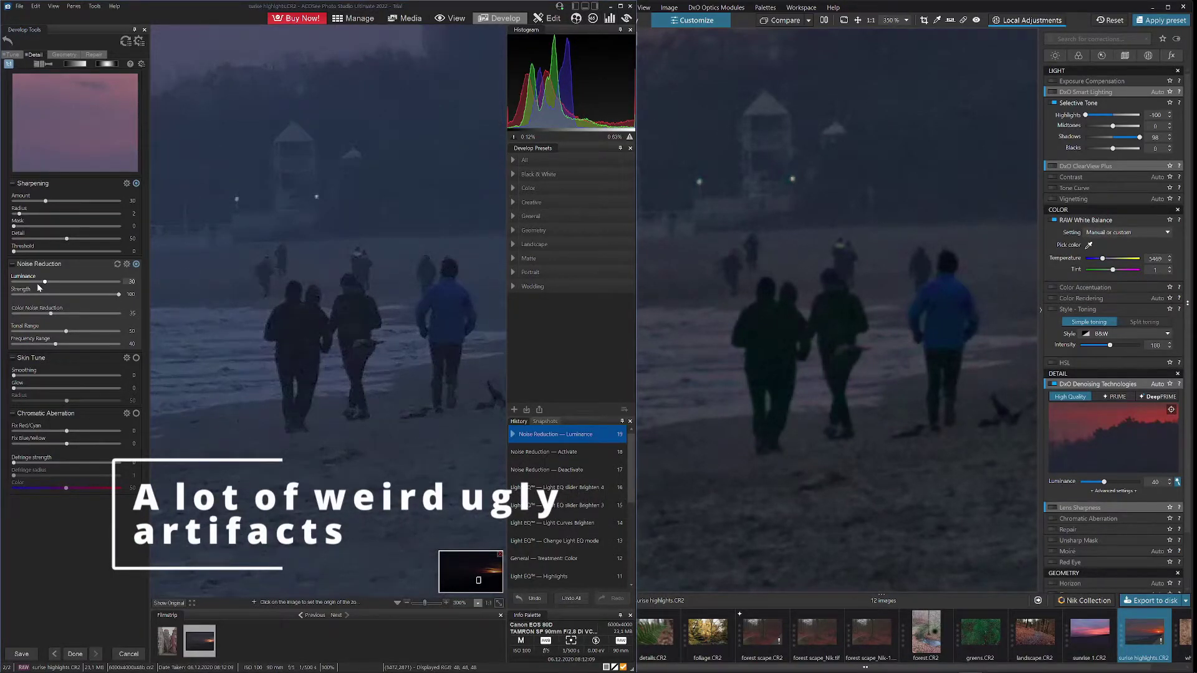
pyautogui.click(352, 384)
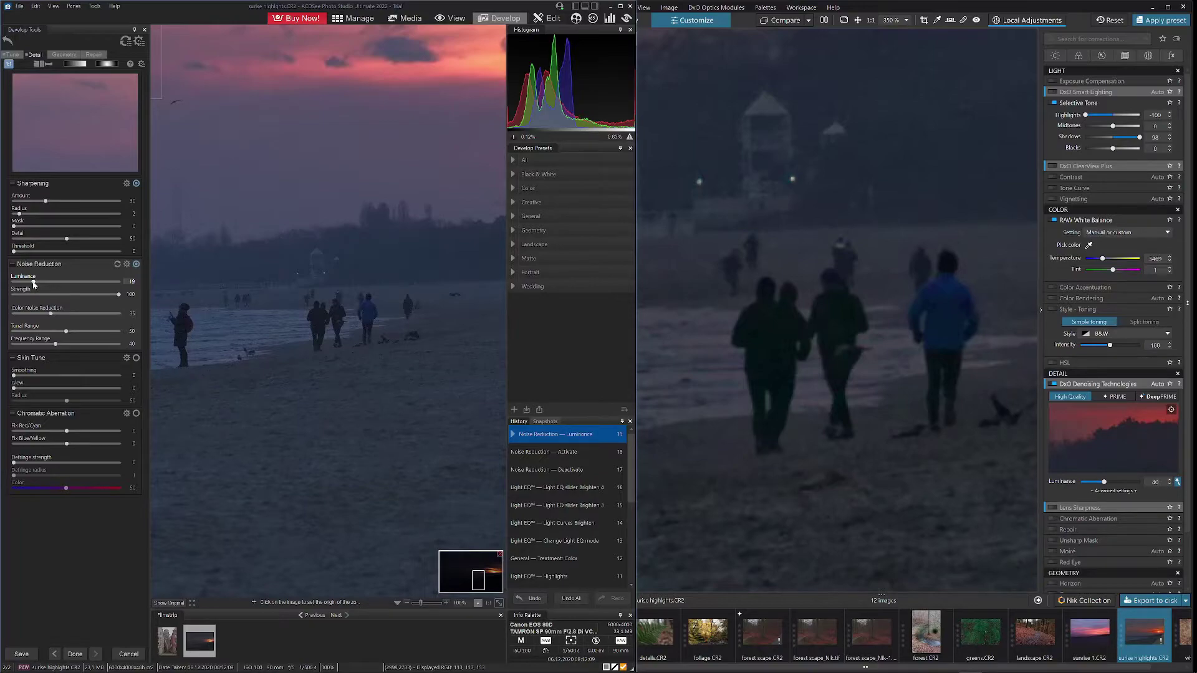
# Raise DxO's DeepPRIME Luminance denoising to 59 and pan across the beach
pyautogui.click(848, 285)
pyautogui.scroll(-2, 882, 380)
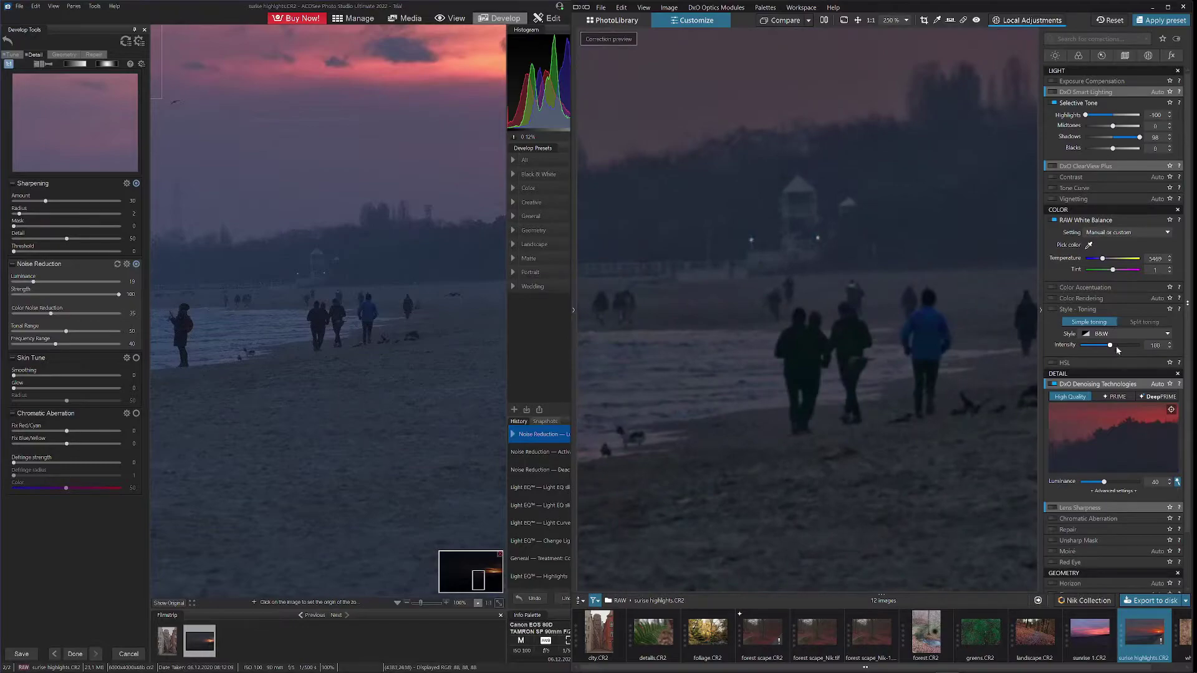
pyautogui.moveTo(1092, 478)
pyautogui.click(1116, 482)
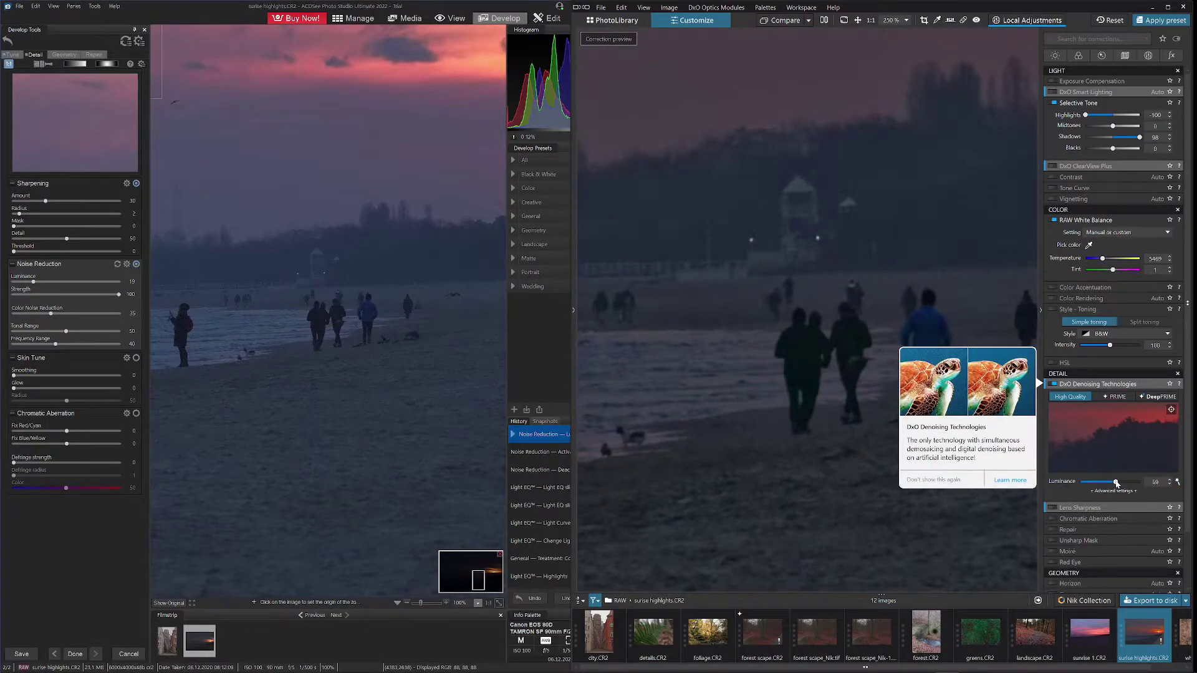
pyautogui.moveTo(810, 228)
pyautogui.mouseDown()
pyautogui.moveTo(841, 208)
pyautogui.moveTo(826, 219)
pyautogui.mouseUp()
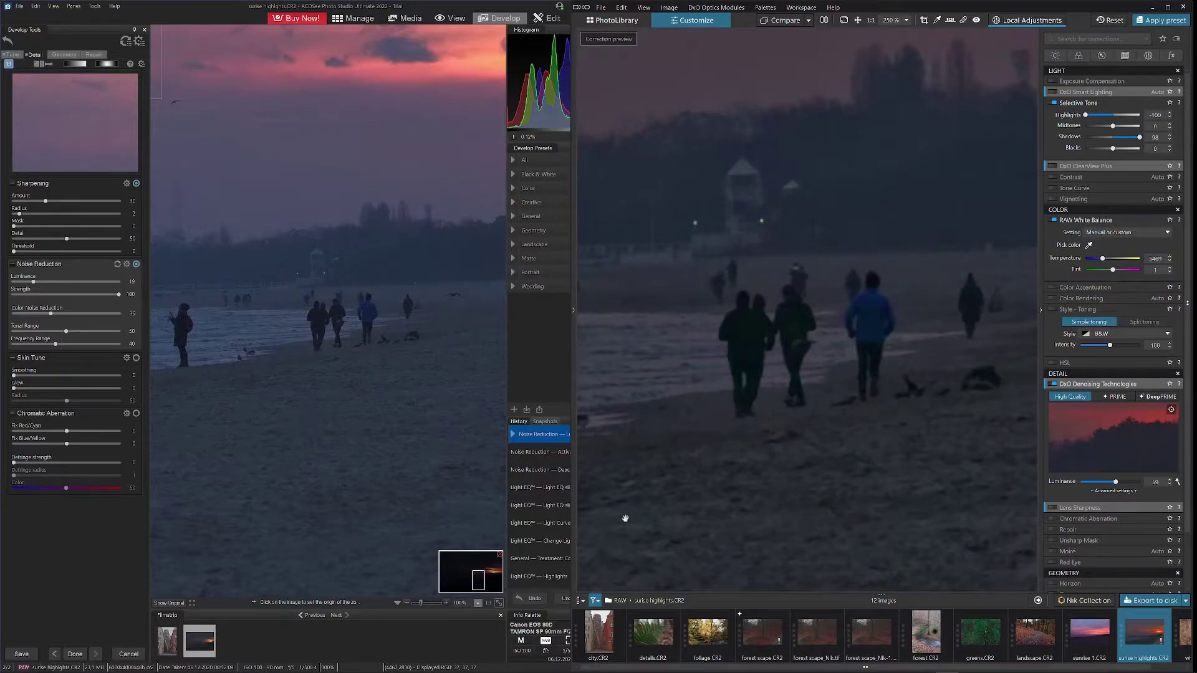
pyautogui.scroll(-2, 816, 525)
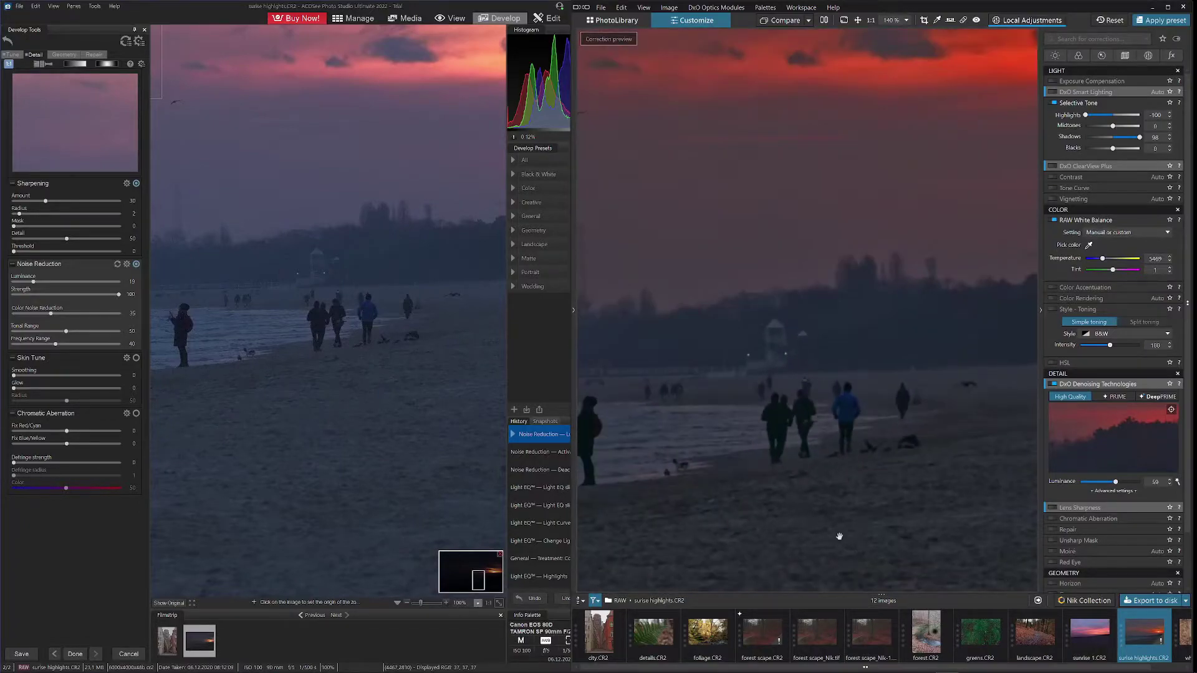
pyautogui.moveTo(907, 547); pyautogui.dragTo(841, 395)
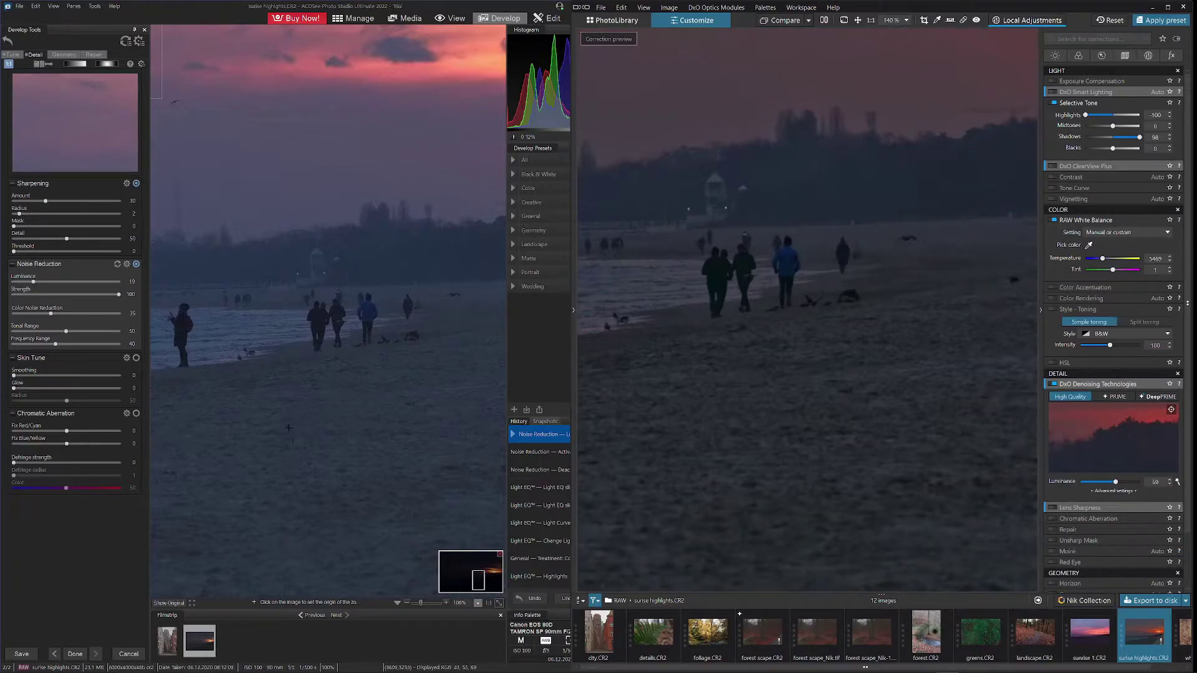
# Compare the ACDSee and DxO previews, zooming in and out on each
pyautogui.click(330, 413)
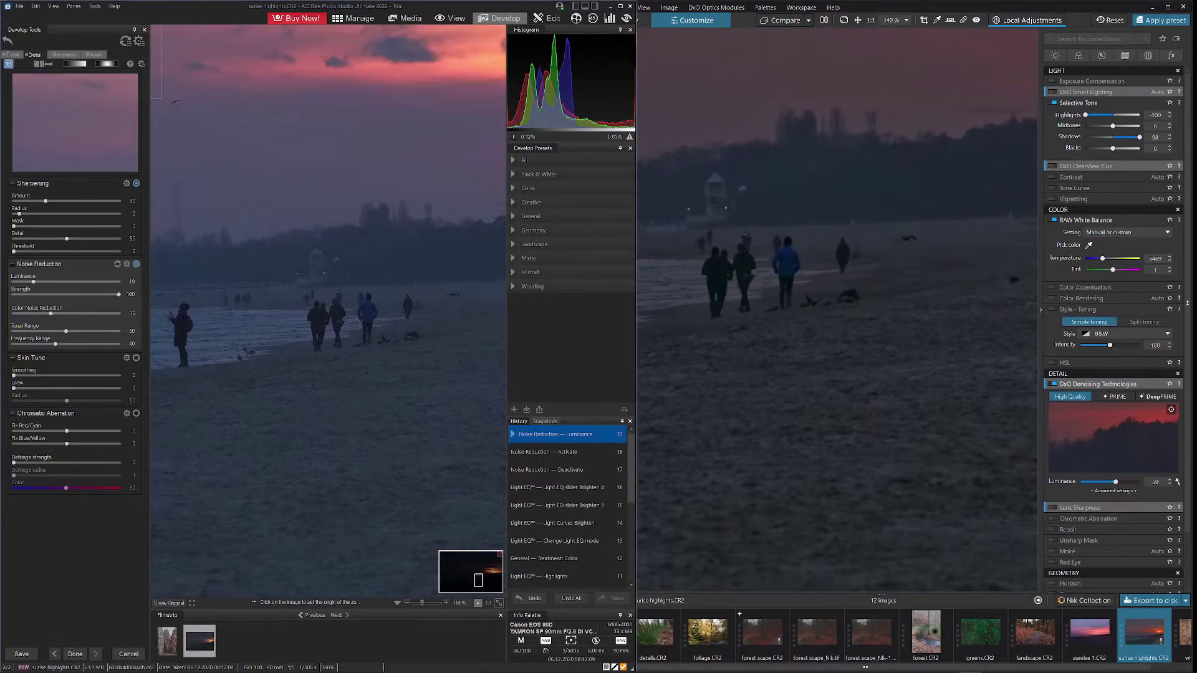
pyautogui.scroll(1, 321, 318)
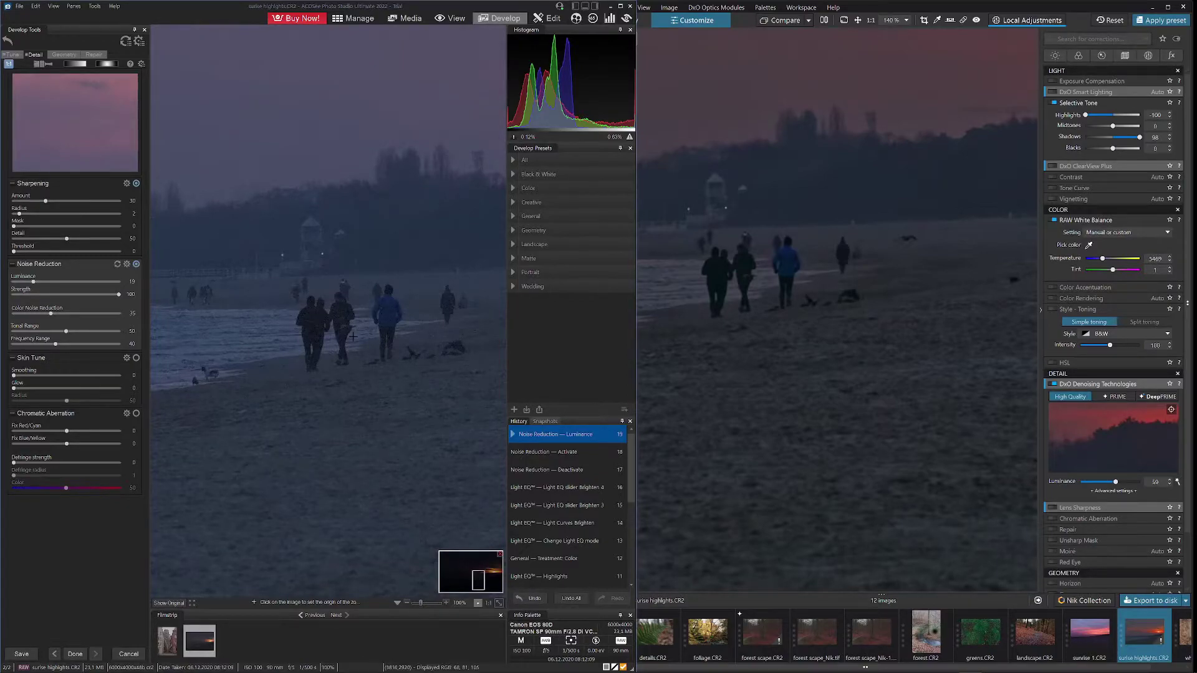
pyautogui.scroll(-1, 321, 318)
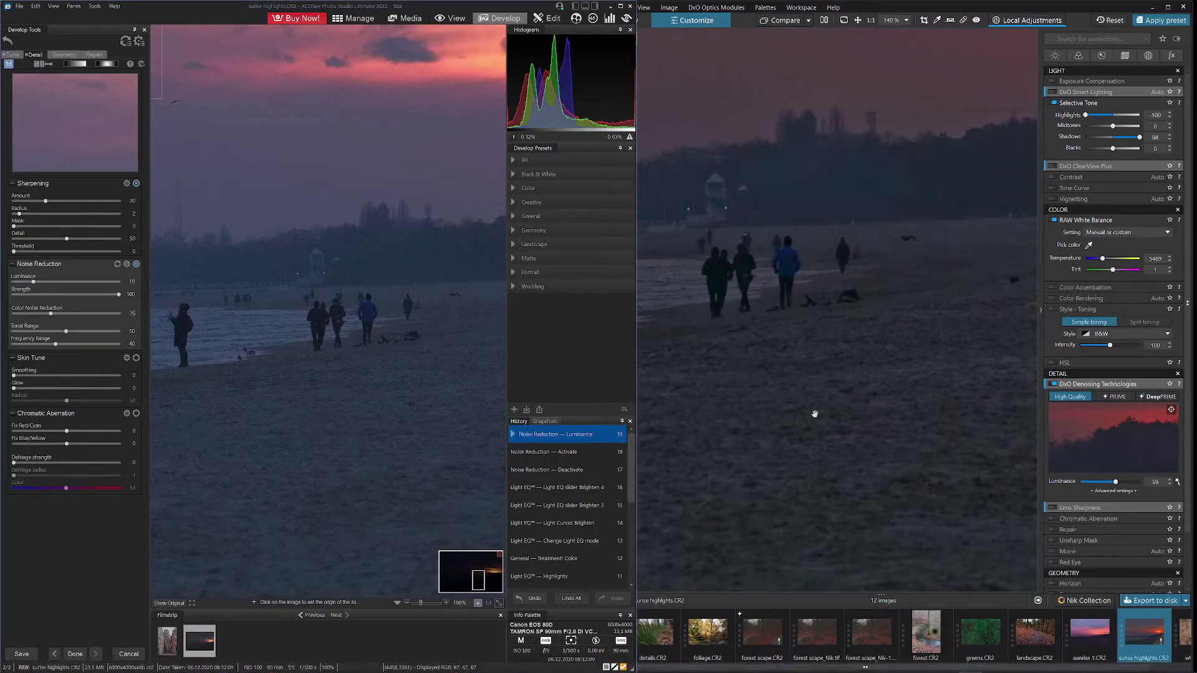
pyautogui.click(796, 353)
# Zoom the ACDSee preview out to 20% with the setting sun centred, then bring DxO forward
pyautogui.scroll(-2, 796, 352)
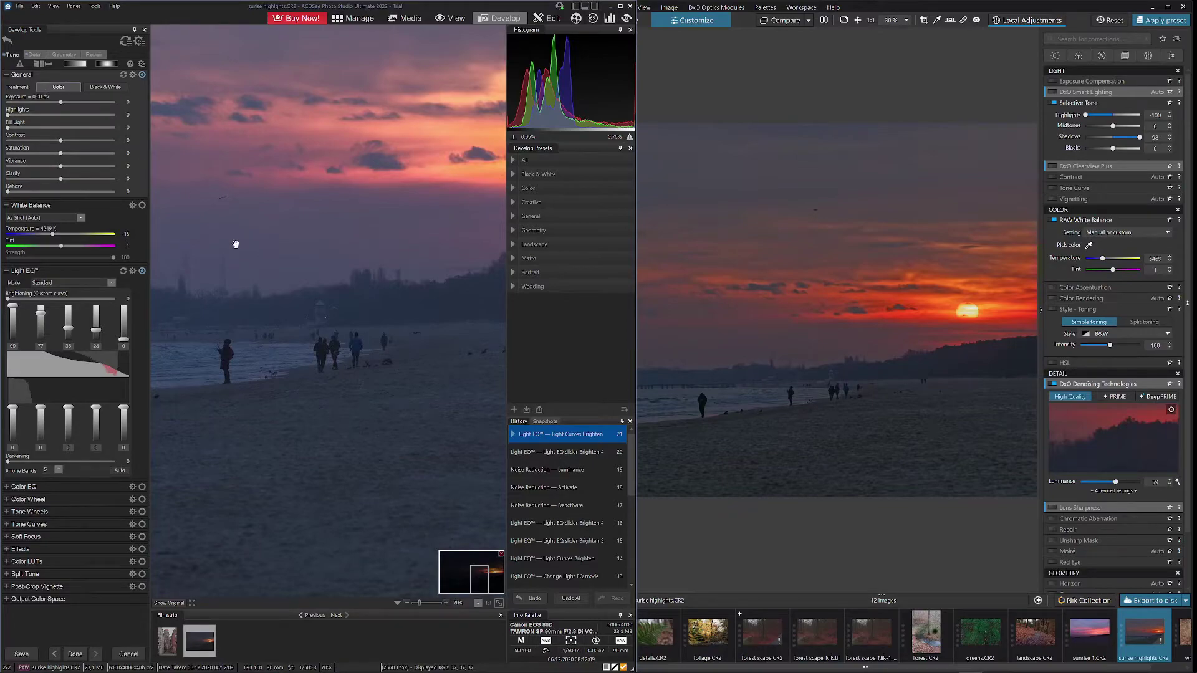
pyautogui.scroll(-1, 420, 406)
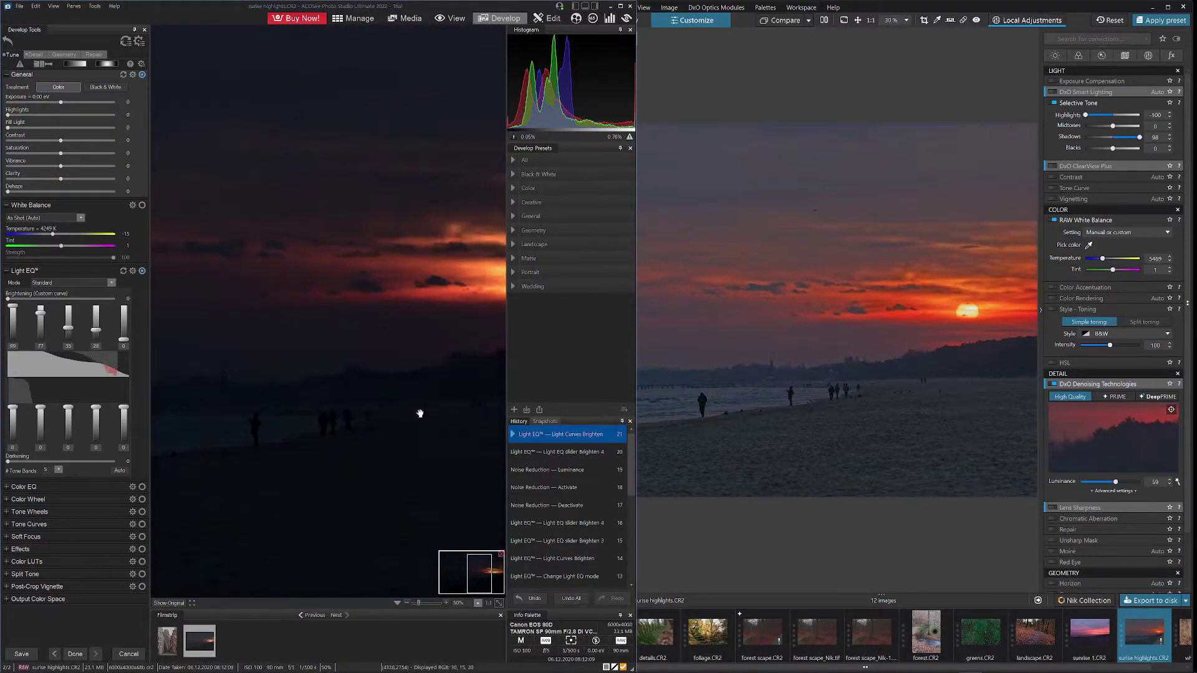
pyautogui.moveTo(420, 413); pyautogui.dragTo(360, 374)
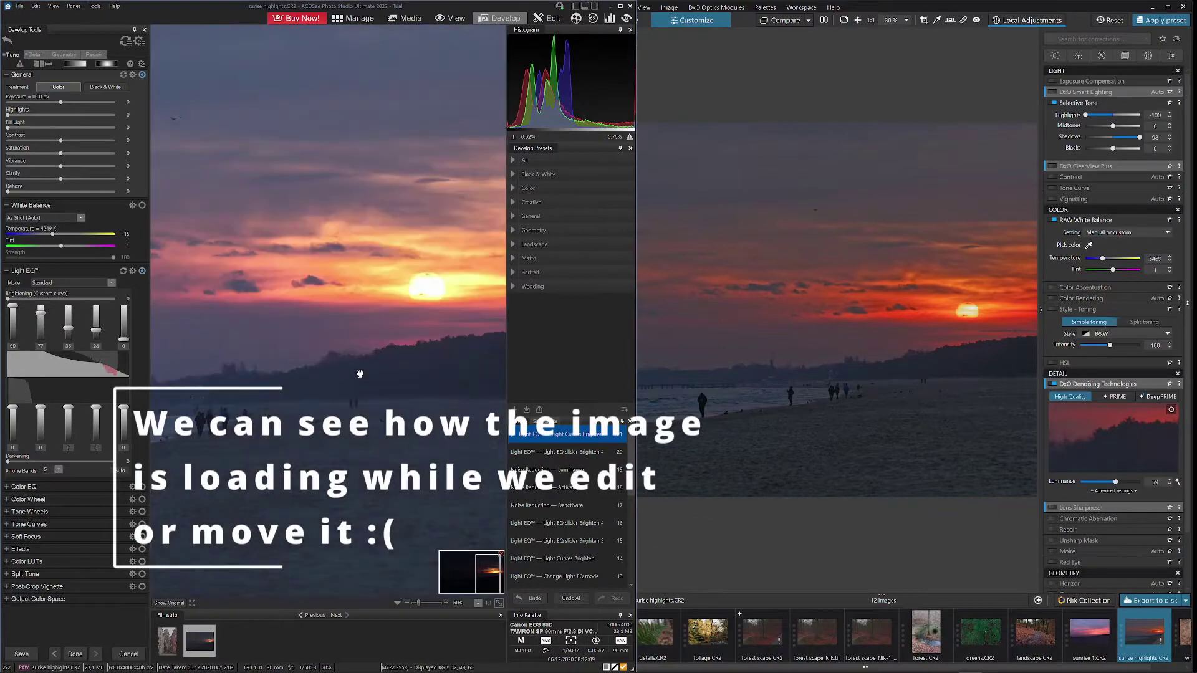
pyautogui.scroll(-1, 360, 374)
pyautogui.scroll(-1, 360, 373)
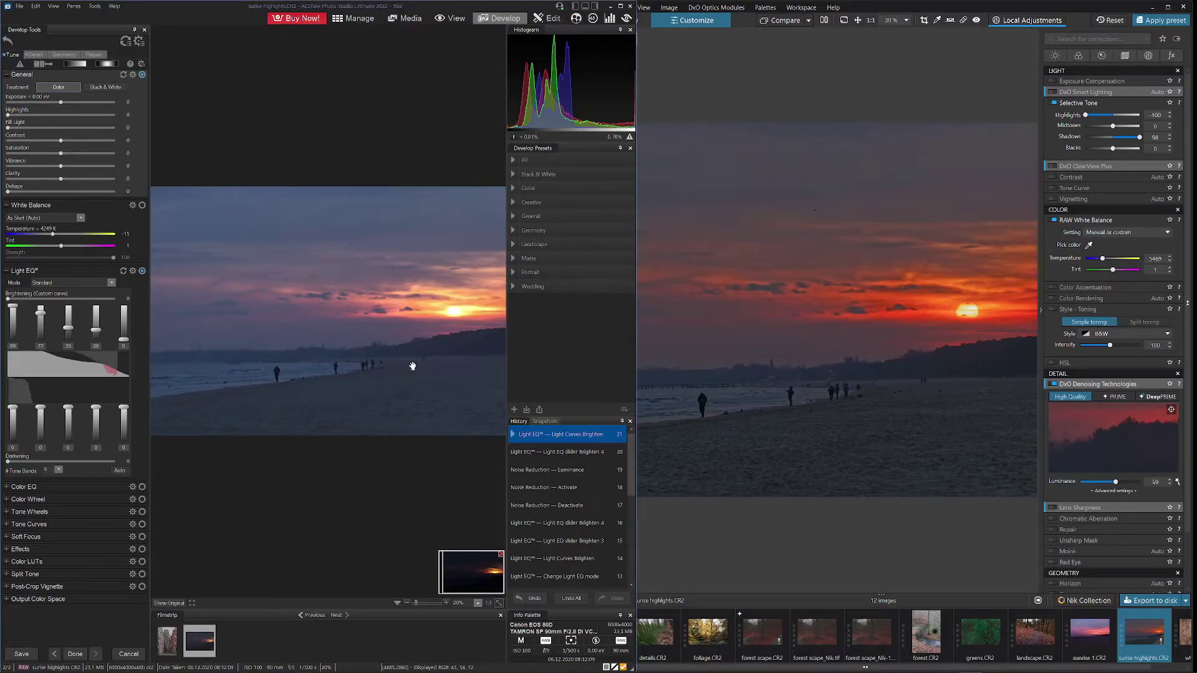
pyautogui.click(717, 383)
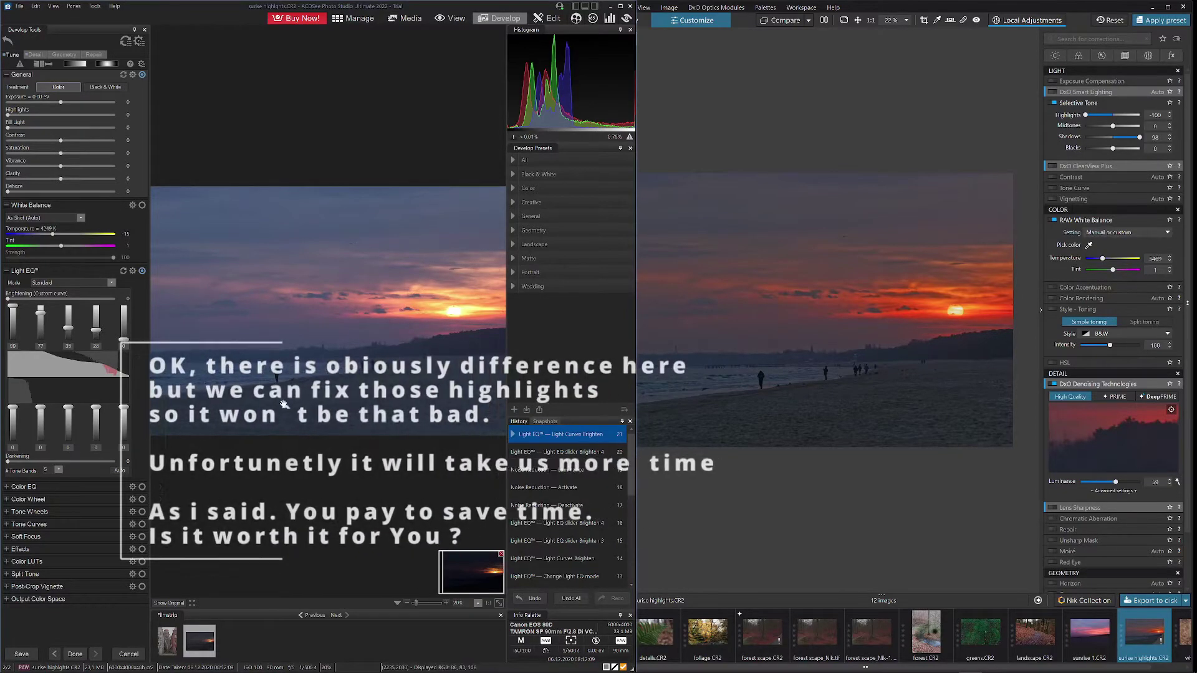
# Set General Dehaze to 18 after trying 45 and 36, then compare with DxO
pyautogui.moveTo(27, 193); pyautogui.dragTo(56, 191)
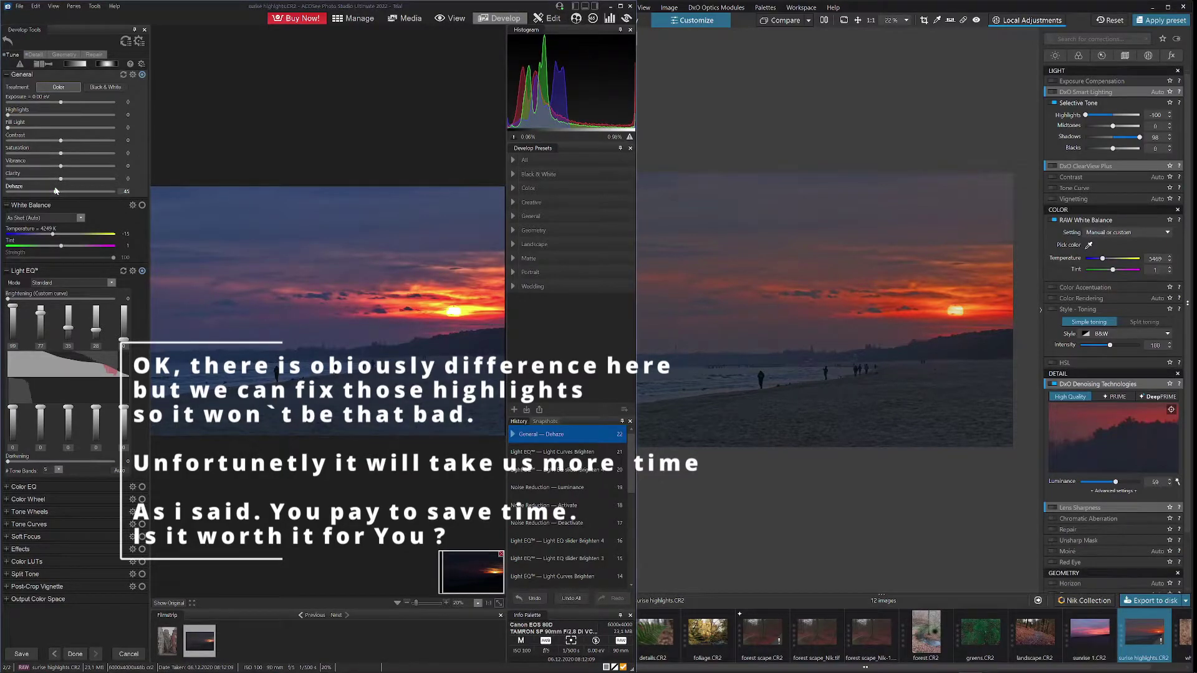
pyautogui.moveTo(56, 192); pyautogui.dragTo(46, 189)
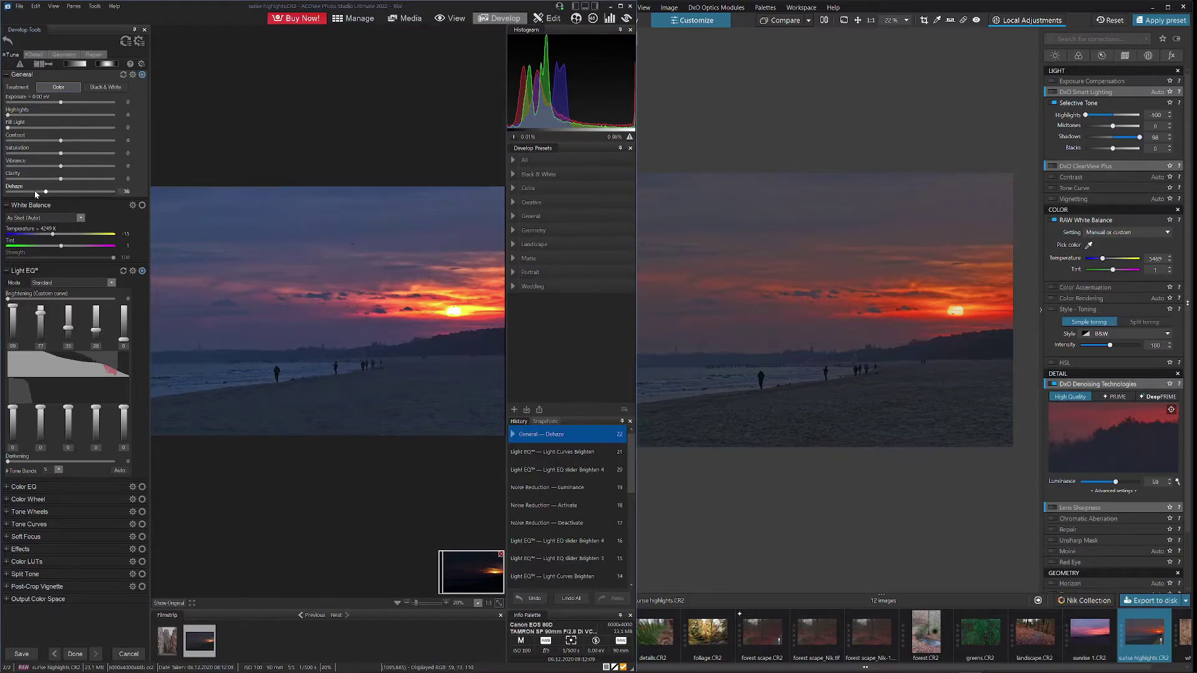
pyautogui.moveTo(36, 195); pyautogui.dragTo(27, 192)
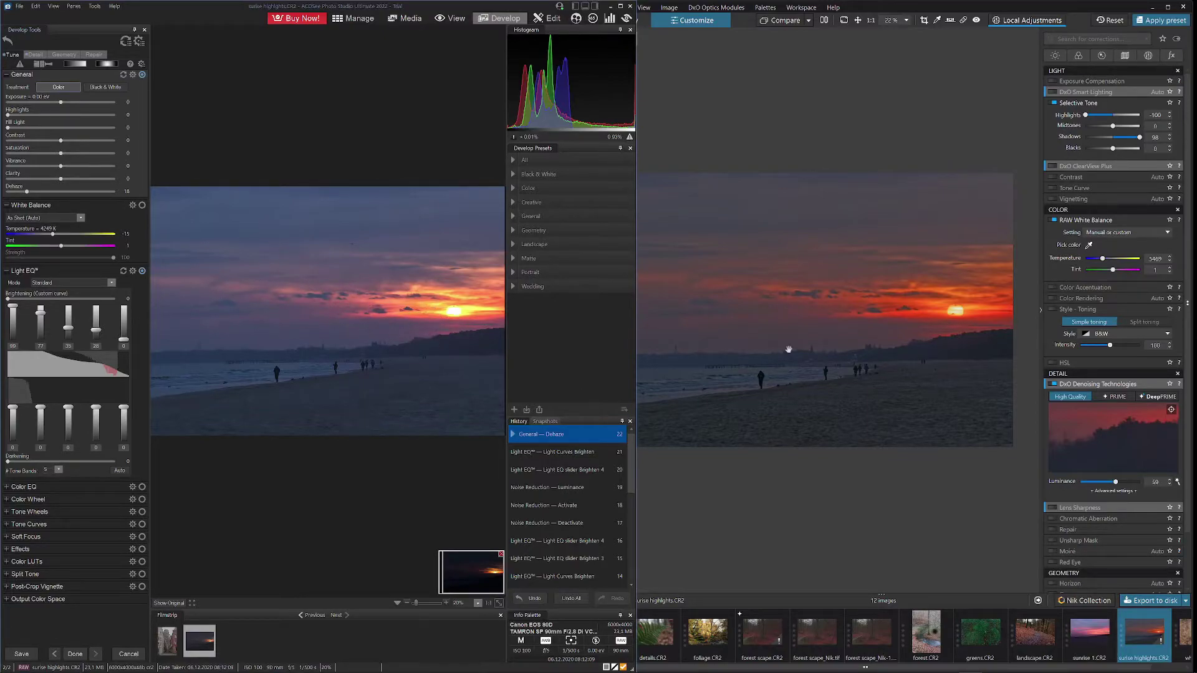
pyautogui.click(946, 311)
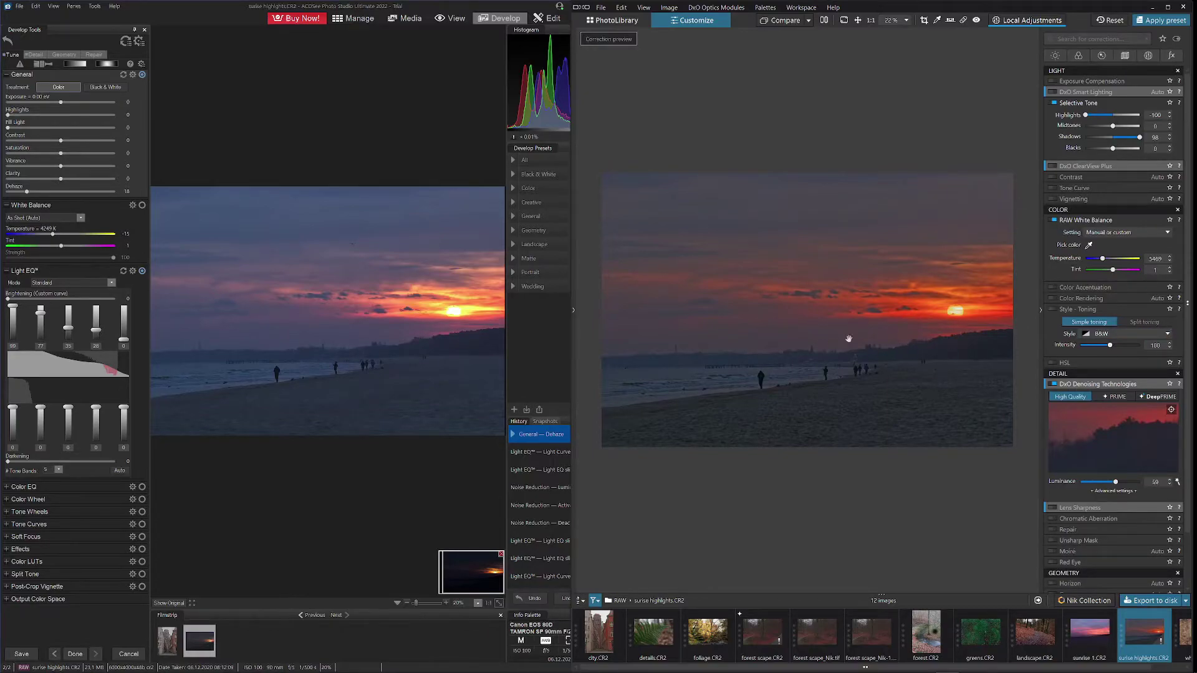
# Expand the Split Tone section in Develop Tools
pyautogui.click(5, 576)
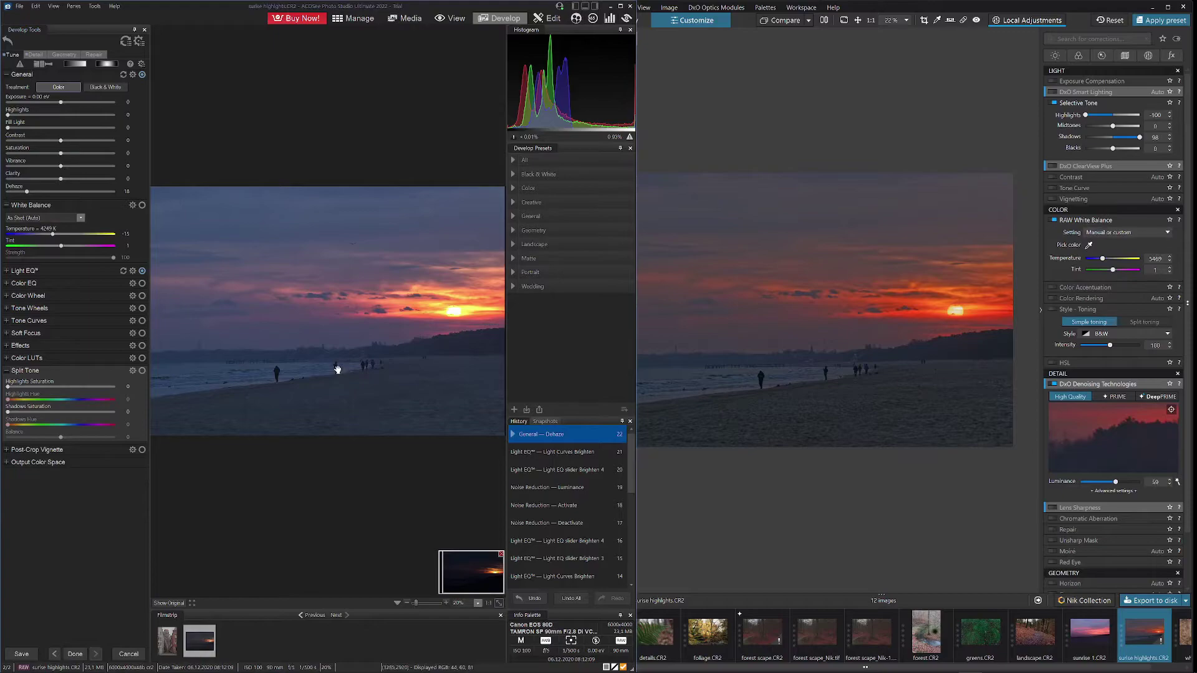
# Shift the midtones tone wheel toward purple-blue, toggle the clipping warning, then undo the tone-wheel change
pyautogui.click(7, 321)
pyautogui.click(7, 310)
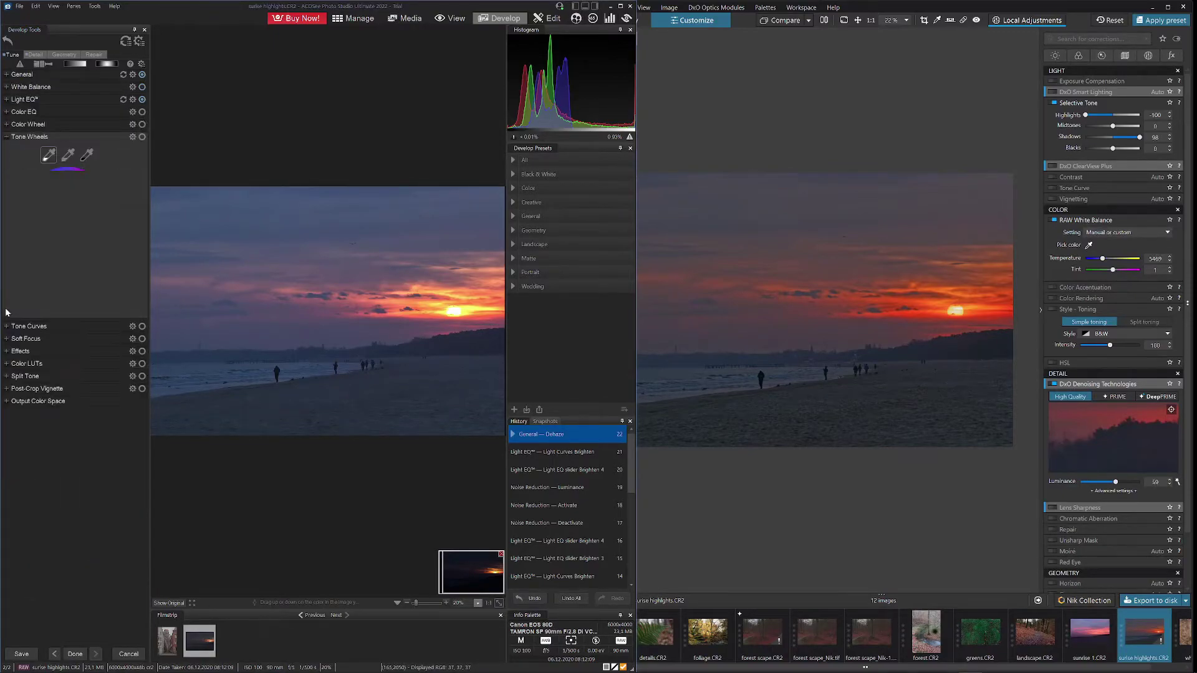
pyautogui.moveTo(67, 304)
pyautogui.mouseDown()
pyautogui.moveTo(99, 275)
pyautogui.moveTo(45, 288)
pyautogui.moveTo(44, 324)
pyautogui.moveTo(103, 325)
pyautogui.moveTo(67, 307)
pyautogui.mouseUp()
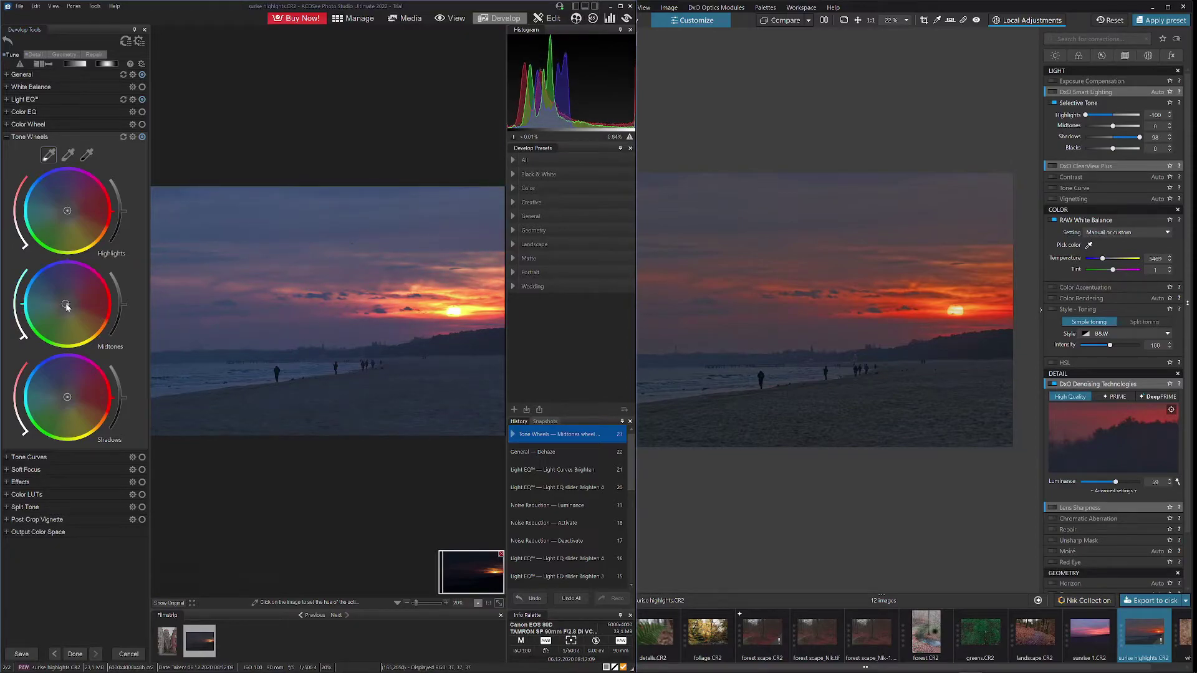
pyautogui.click(7, 138)
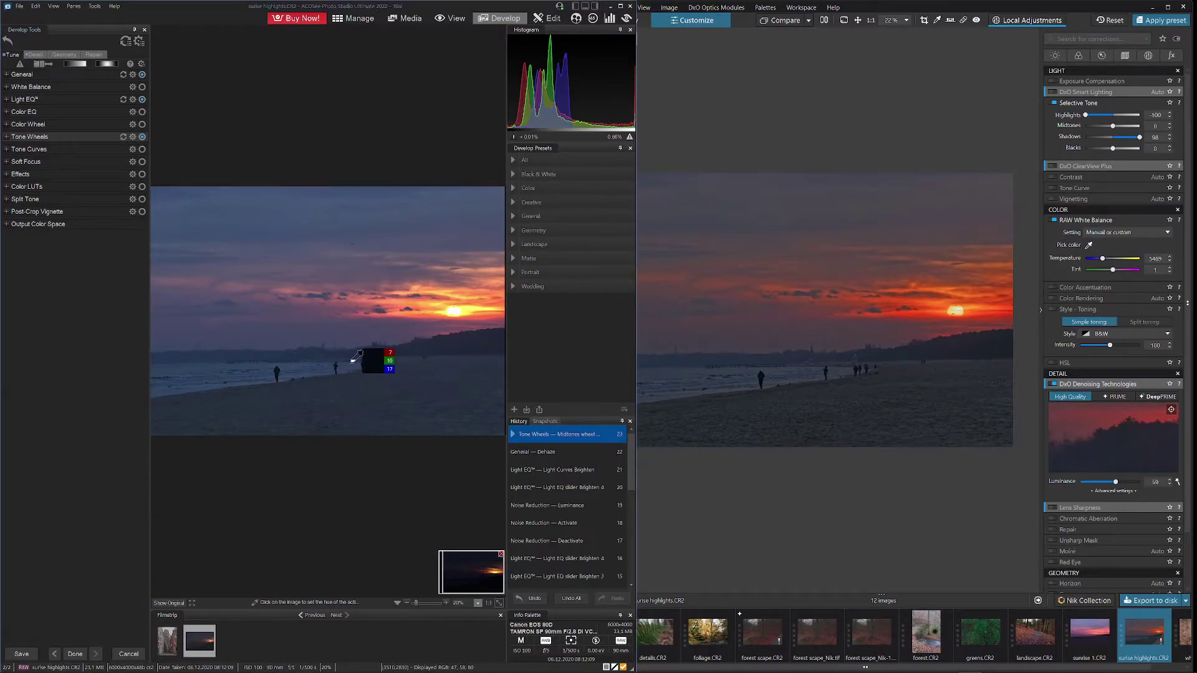
pyautogui.click(19, 65)
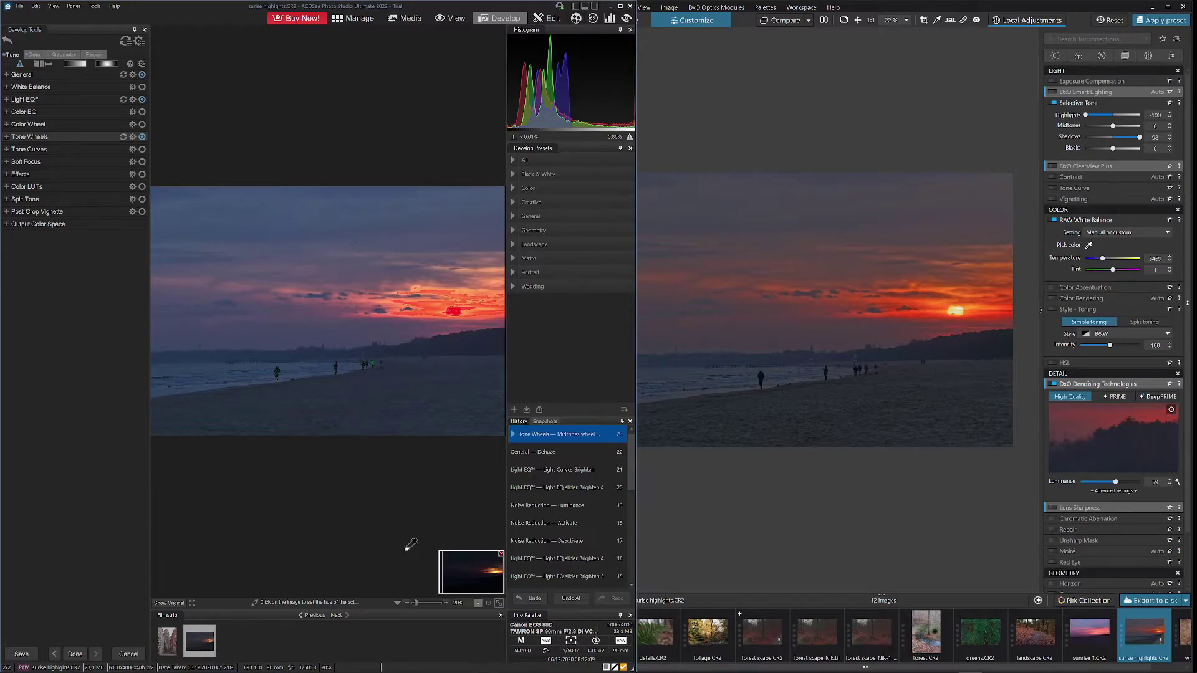
pyautogui.hotkey('ctrl', 'z')
pyautogui.hotkey('ctrl', 'z')
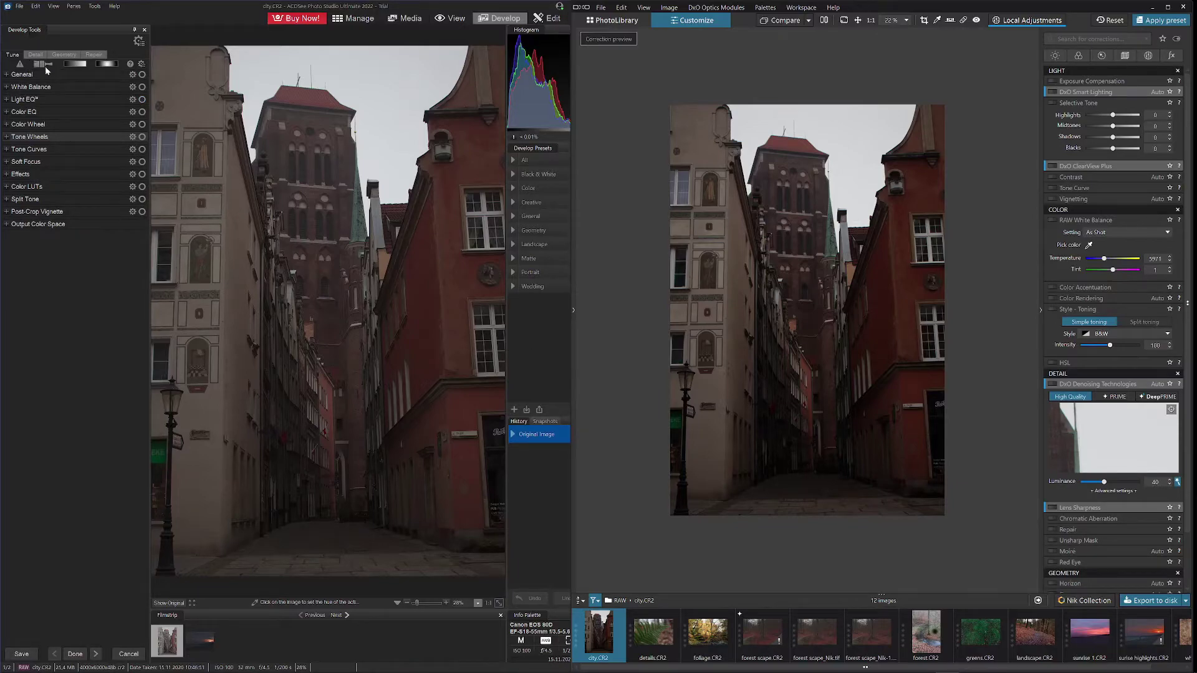
# Switch Light EQ to Basic and raise Shadows to 100, matching DxO Selective Tone Shadows at 100
pyautogui.click(7, 116)
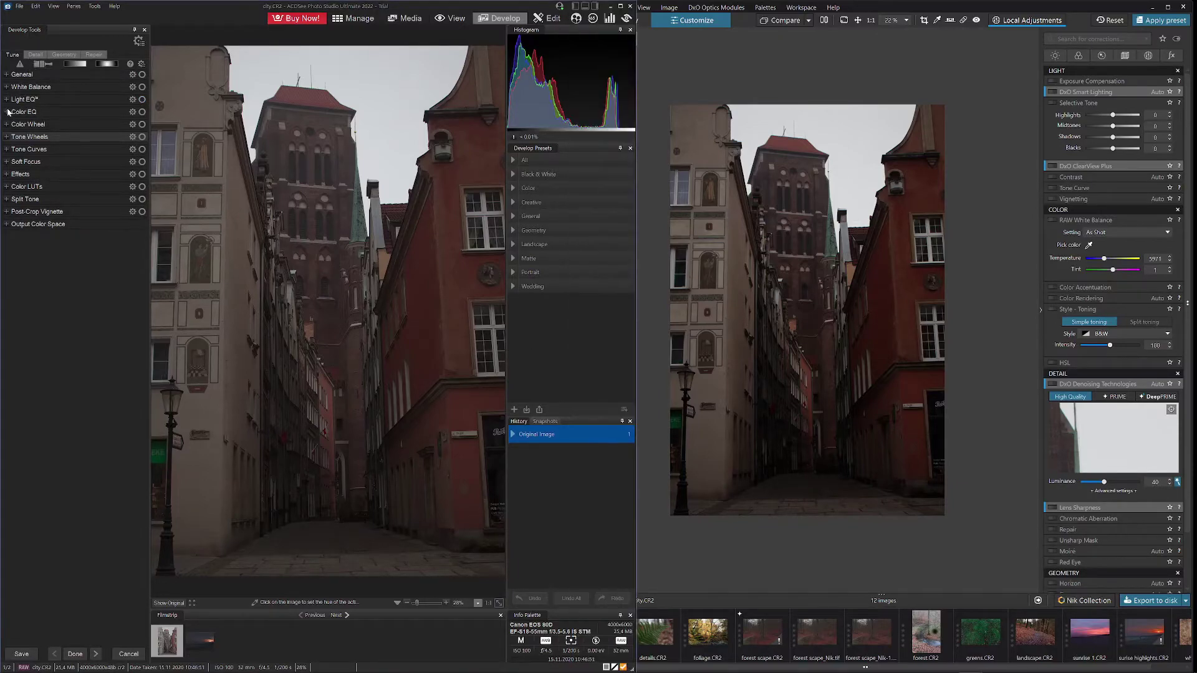
pyautogui.click(71, 229)
pyautogui.click(59, 245)
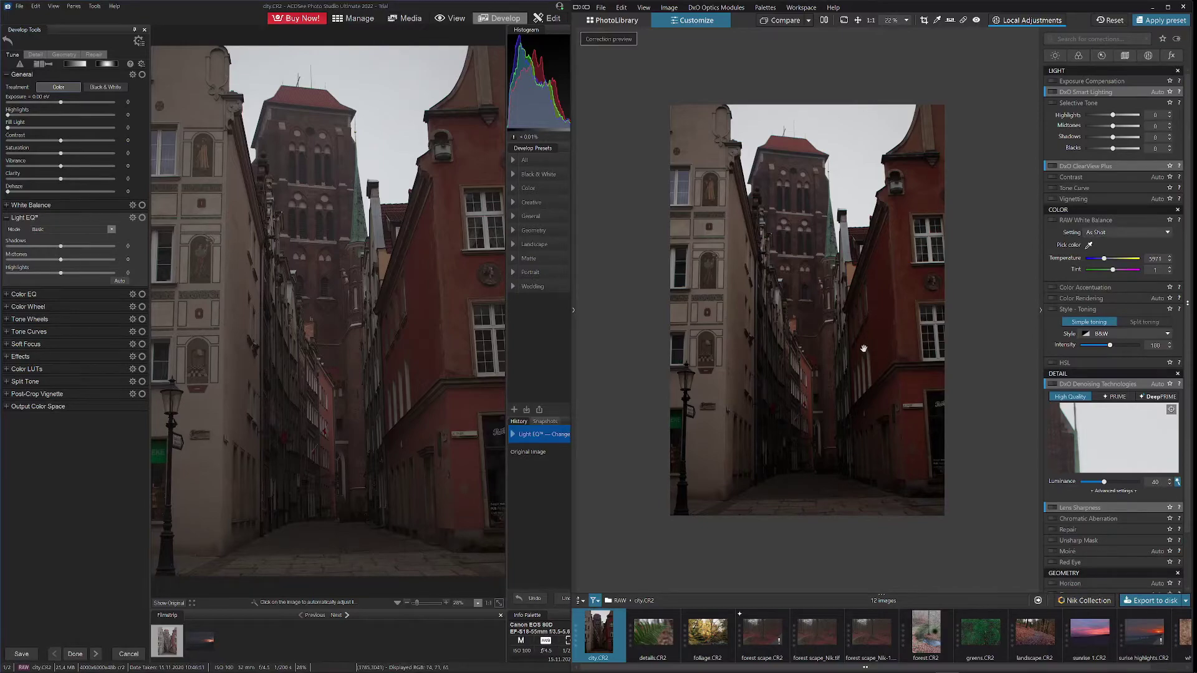
pyautogui.hotkey('ctrl', '0')
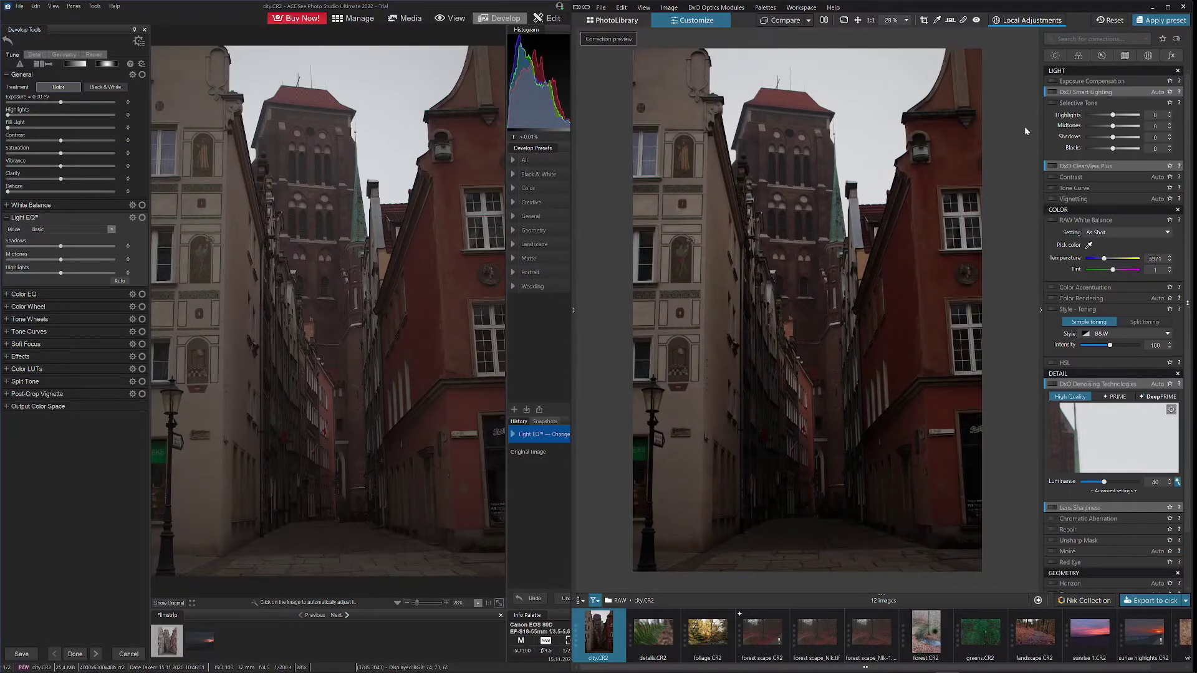
pyautogui.moveTo(1112, 136); pyautogui.dragTo(1146, 138)
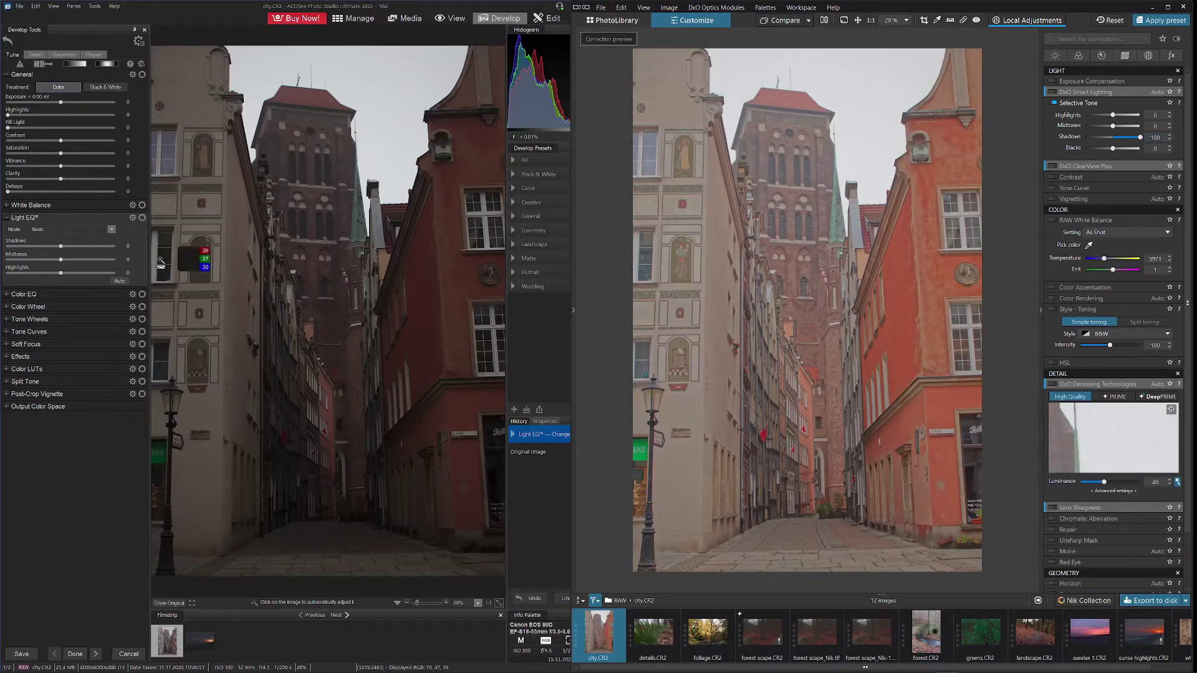
pyautogui.moveTo(65, 250); pyautogui.dragTo(116, 248)
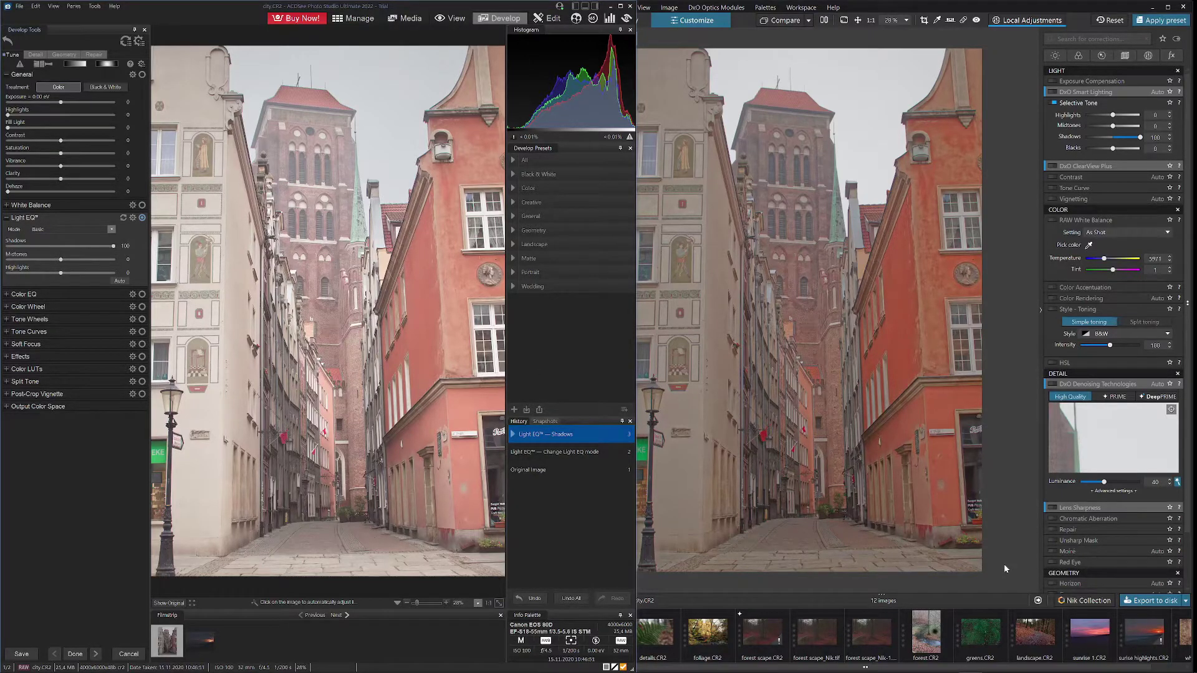
pyautogui.click(1078, 20)
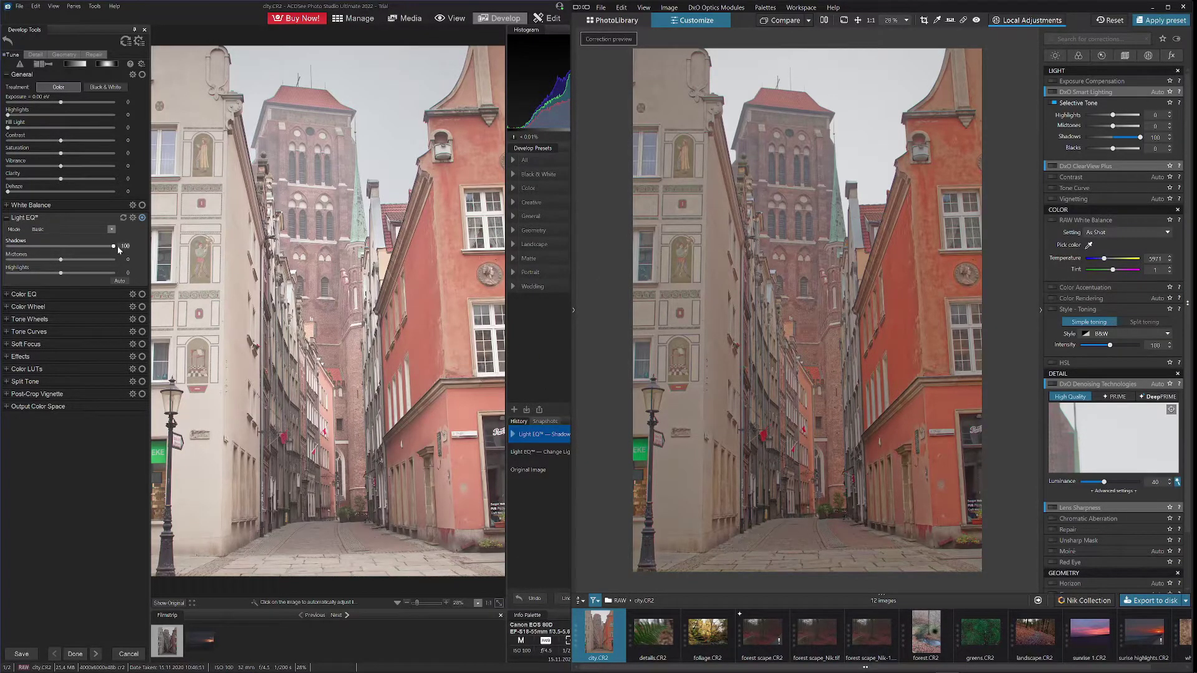
pyautogui.click(124, 218)
# Reset the ACDSee Light EQ group, reset DxO Shadows to 0 and lift DxO Blacks to about 95
pyautogui.click(124, 219)
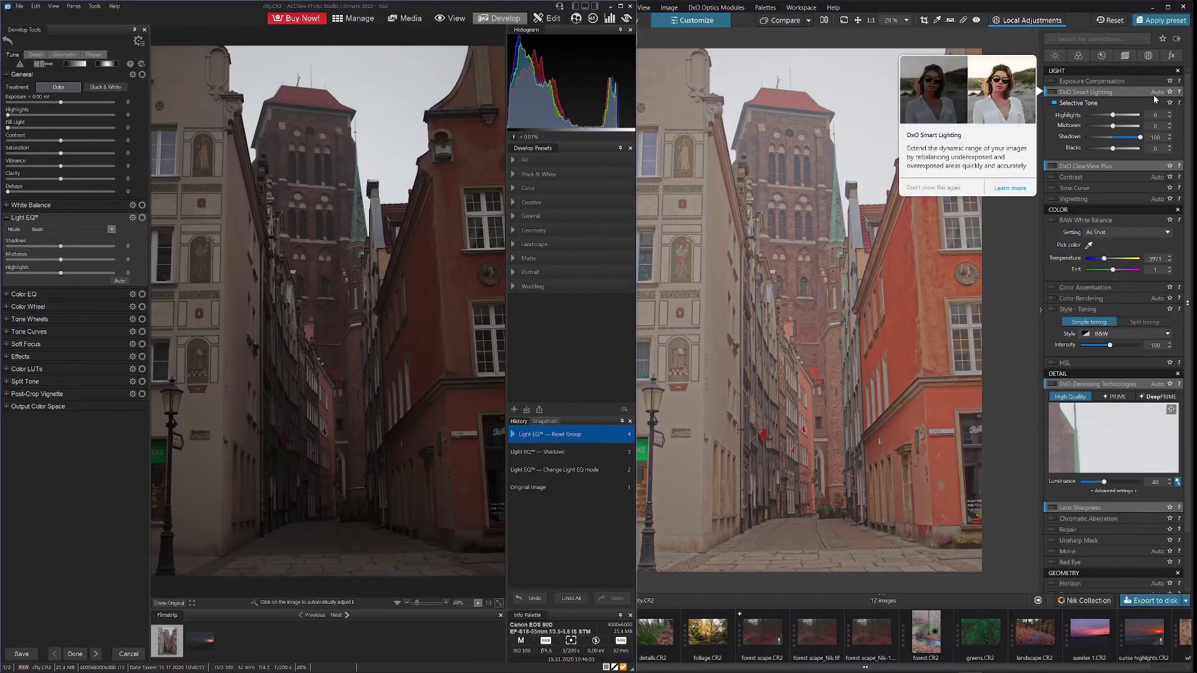
pyautogui.click(1141, 139)
pyautogui.doubleClick(1140, 139)
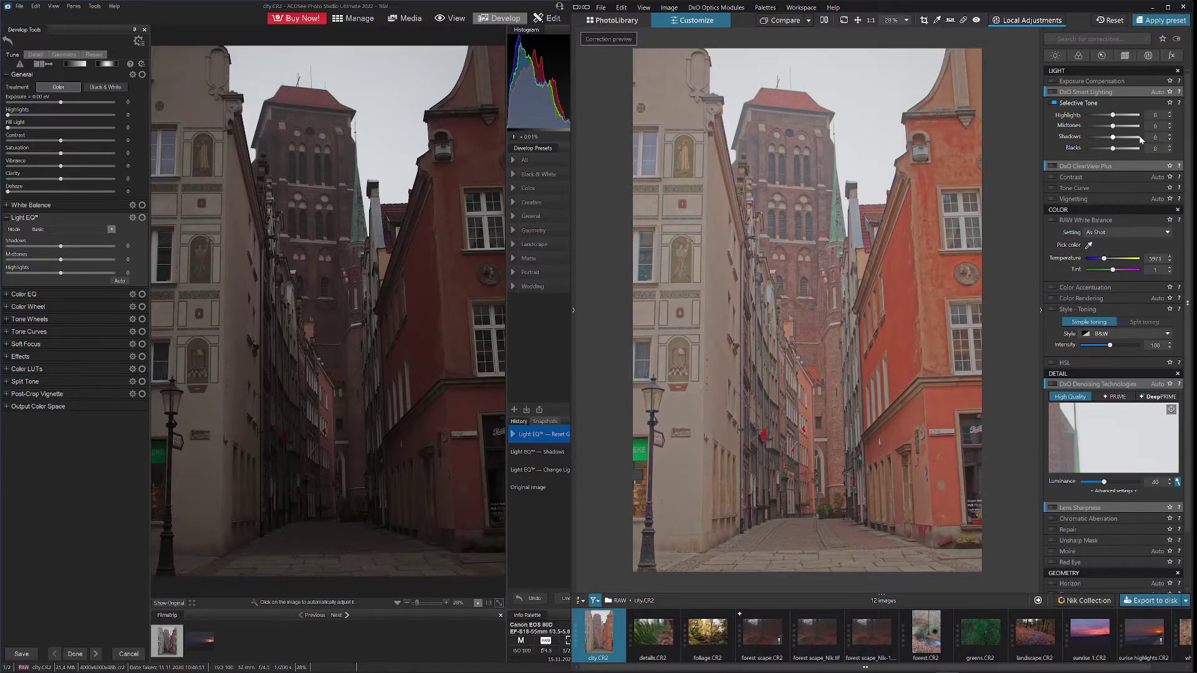
pyautogui.moveTo(1113, 148); pyautogui.dragTo(1167, 153)
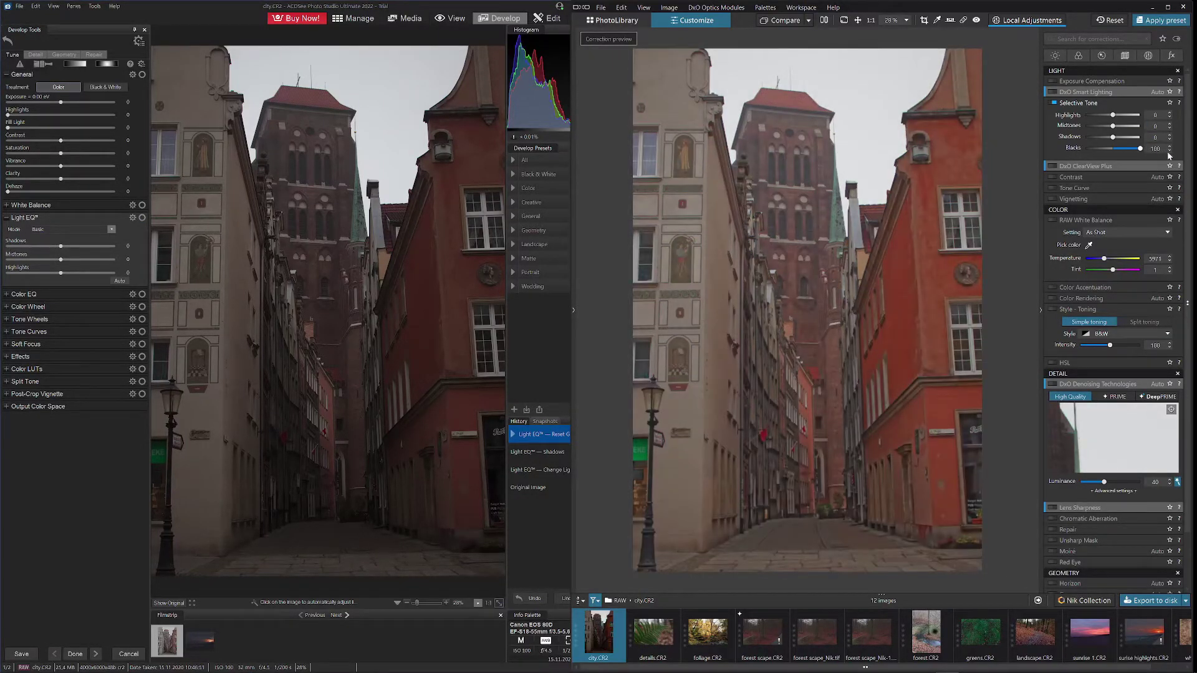
# Switch Light EQ to Standard, fully brighten the darkest tone band and slightly brighten the second
pyautogui.click(56, 237)
pyautogui.click(62, 230)
pyautogui.click(57, 248)
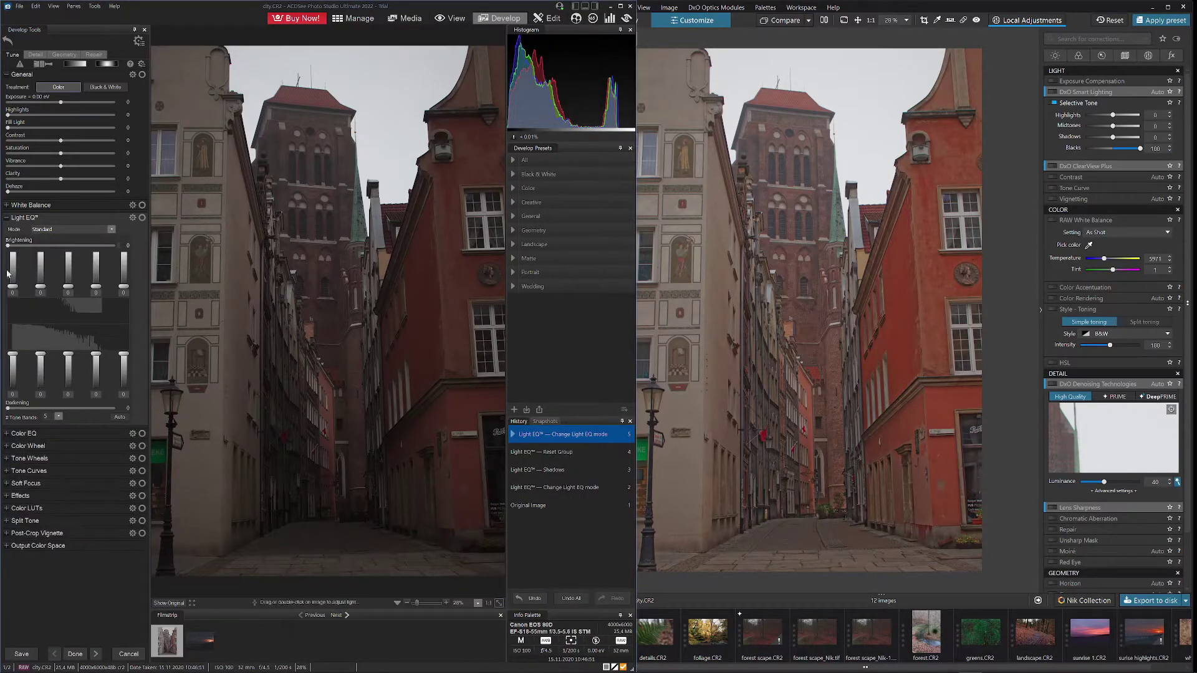
pyautogui.moveTo(17, 290); pyautogui.dragTo(10, 218)
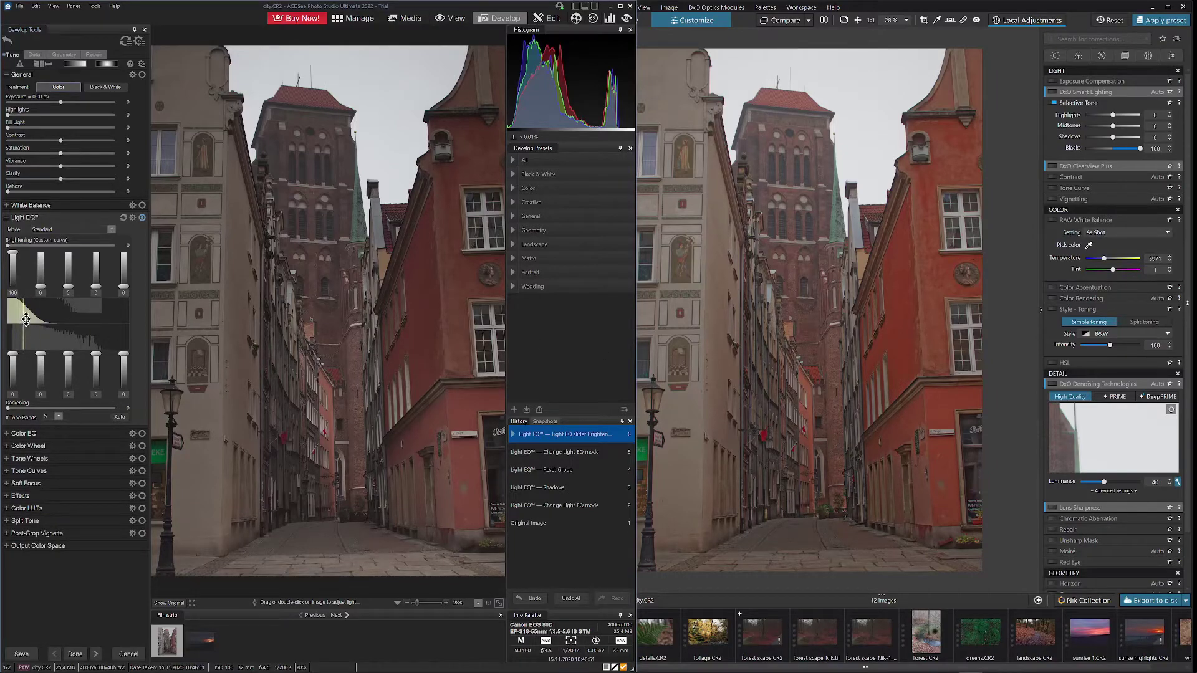
pyautogui.moveTo(41, 288)
pyautogui.mouseDown()
pyautogui.moveTo(42, 237)
pyautogui.moveTo(42, 309)
pyautogui.mouseUp()
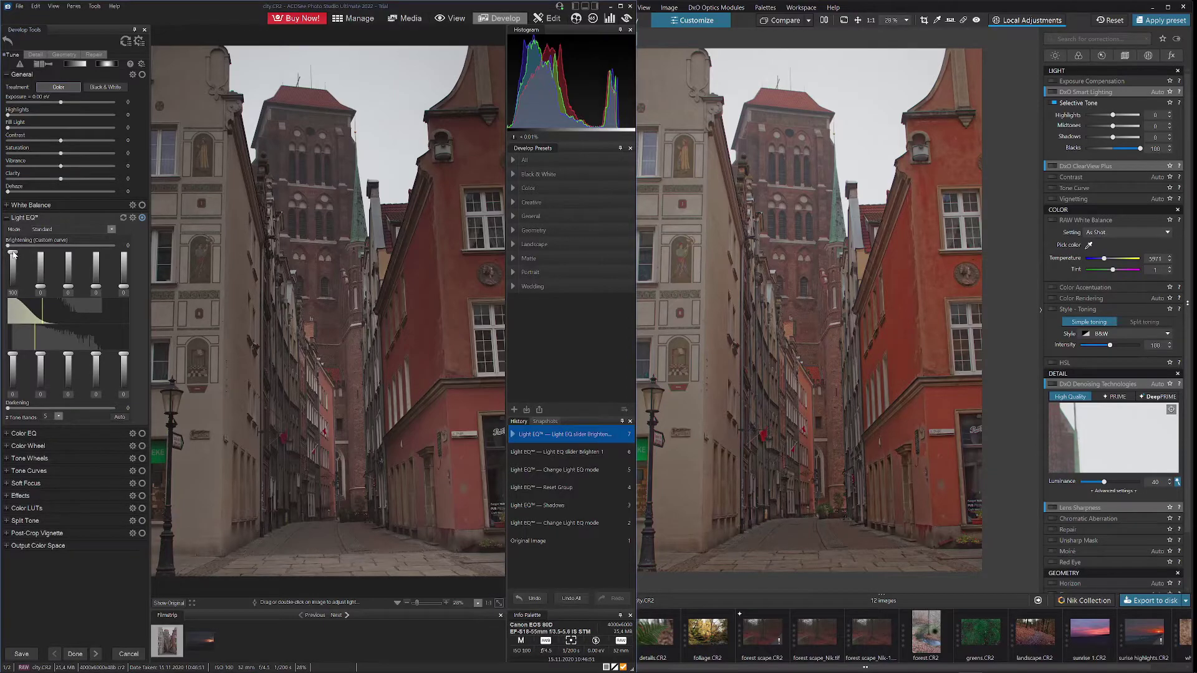
# Return Light EQ to Basic mode and expand the White Balance settings
pyautogui.click(55, 230)
pyautogui.click(55, 240)
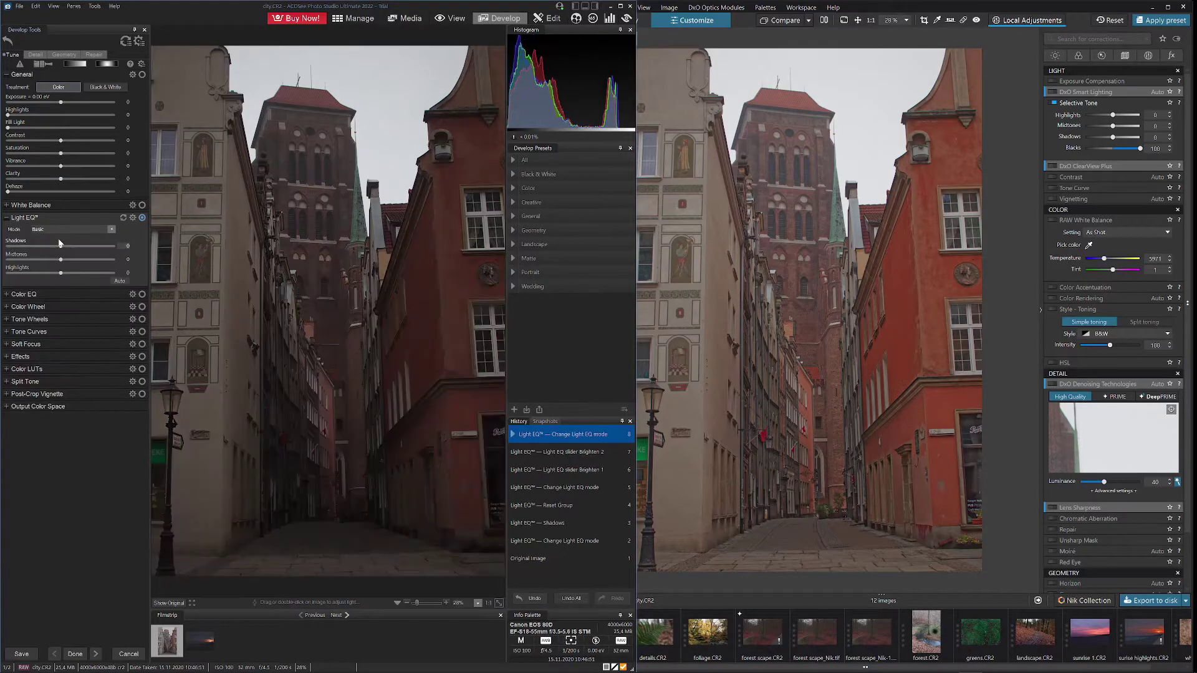
pyautogui.click(34, 206)
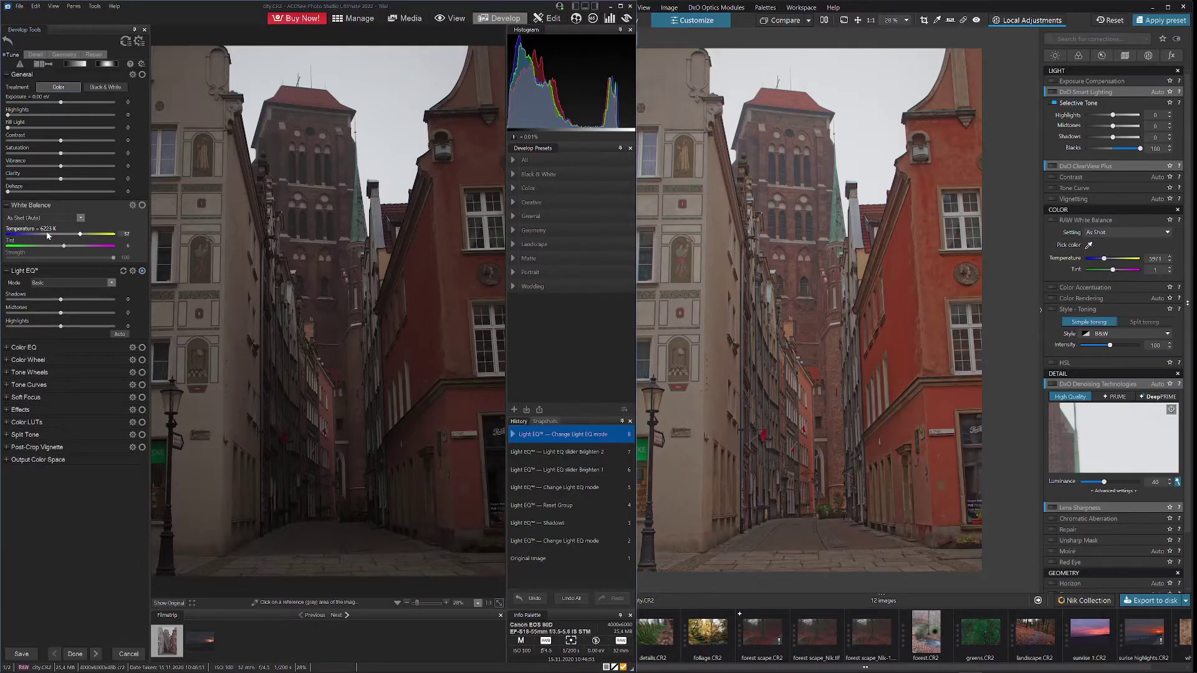
# Set the DxO white balance temperature to 6223 K to match ACDSee
pyautogui.click(1155, 259)
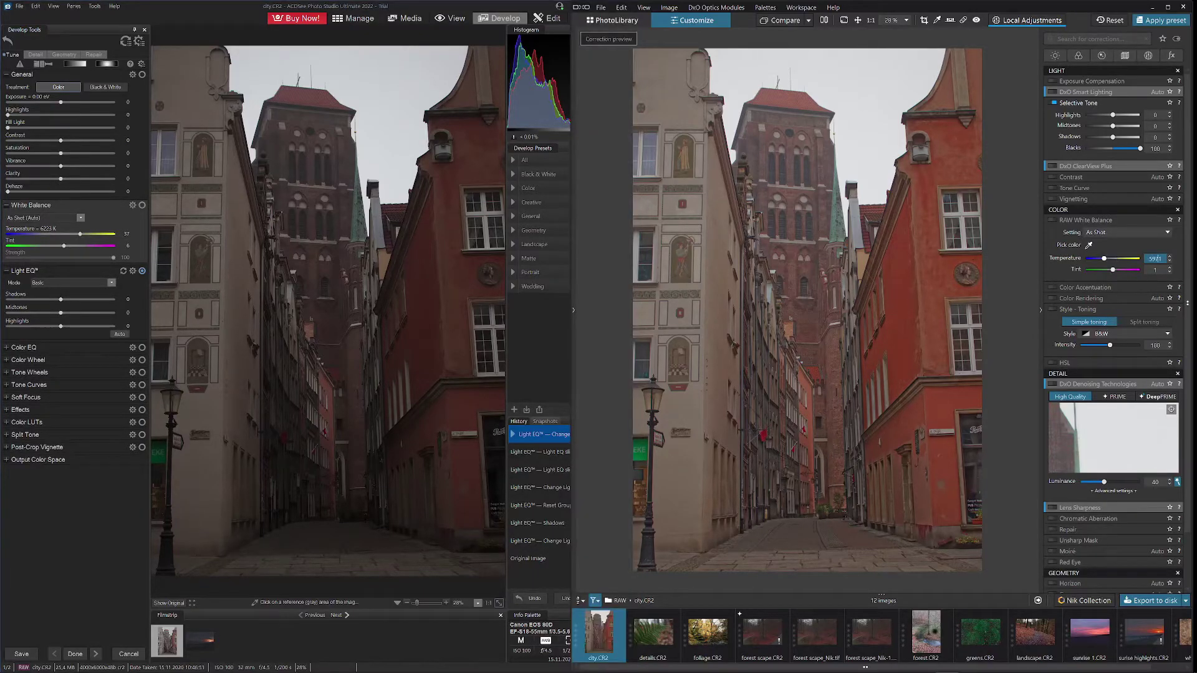
pyautogui.doubleClick(1154, 258)
pyautogui.write('6223')
pyautogui.press('Return')
# Raise DxO tint to 6, lift Shadows to 100 in both programs, and keep Color treatment
pyautogui.click(1170, 270)
pyautogui.moveTo(100, 300); pyautogui.dragTo(125, 300)
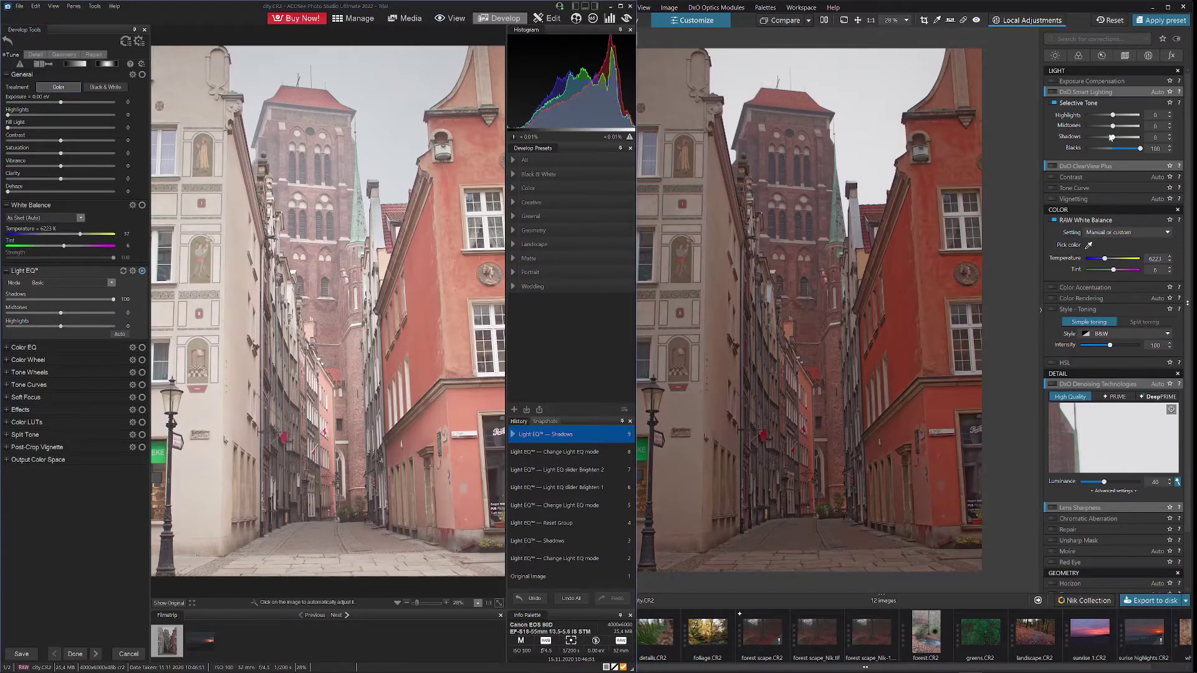
pyautogui.moveTo(1111, 138); pyautogui.dragTo(1140, 137)
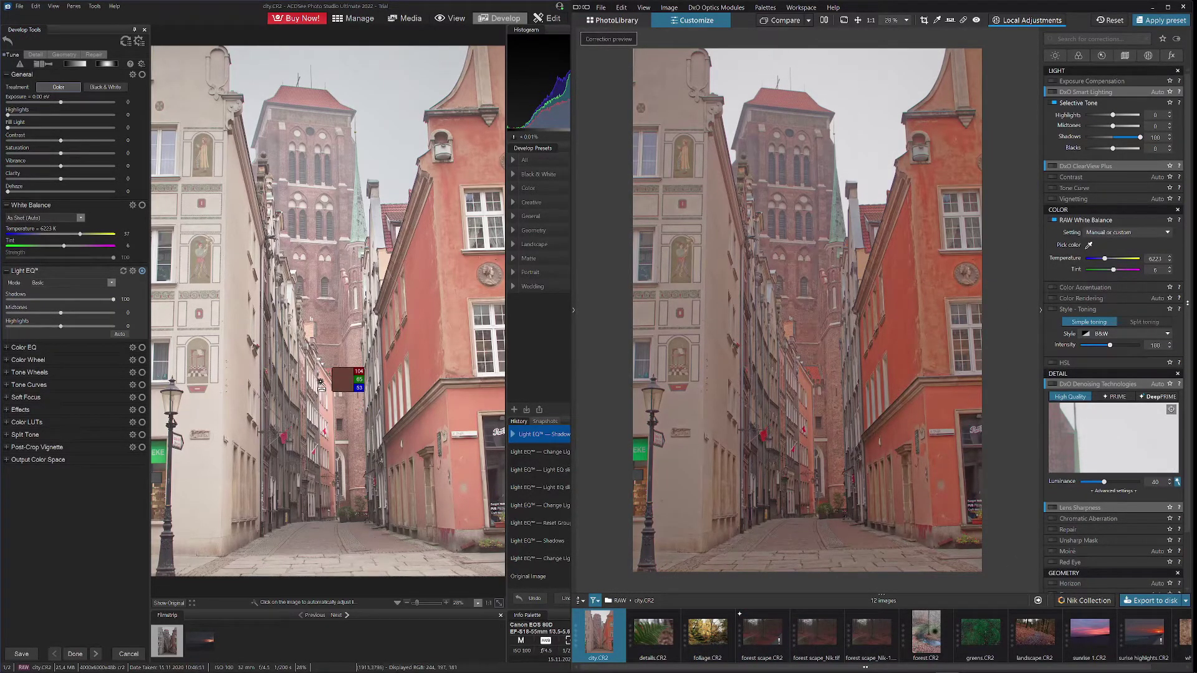
pyautogui.click(66, 83)
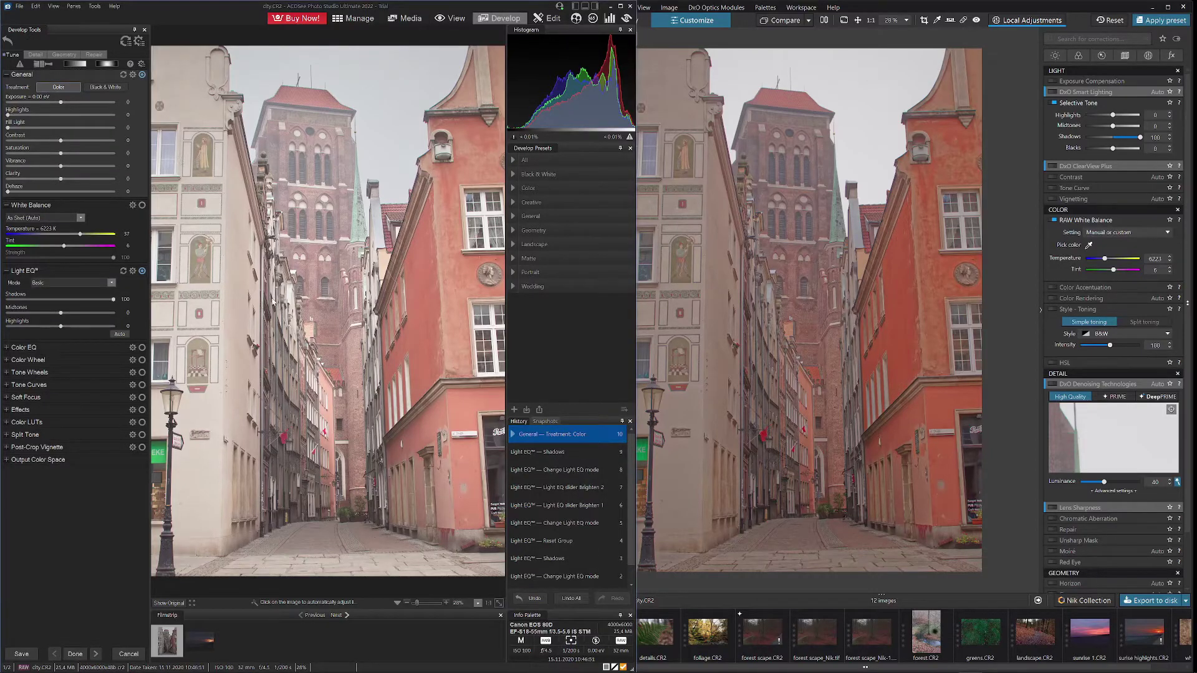
pyautogui.scroll(3, 331, 430)
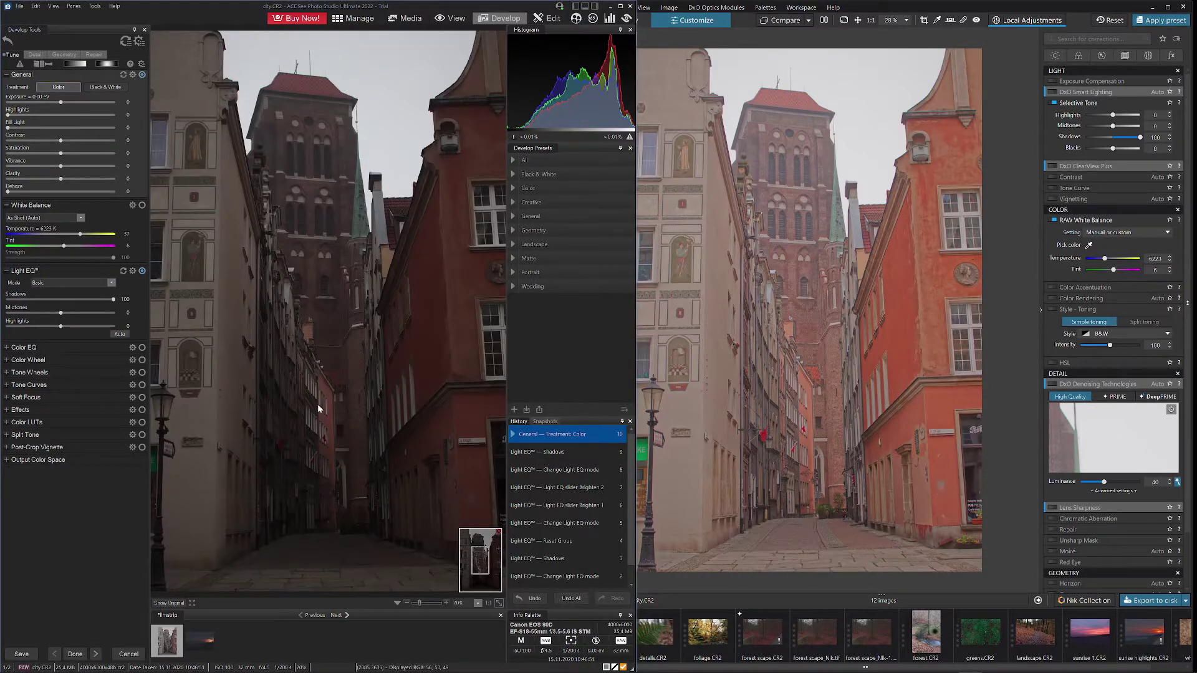
# Zoom both previews in on the church's brick wall and window, then add some Dehaze in ACDSee
pyautogui.scroll(3, 321, 409)
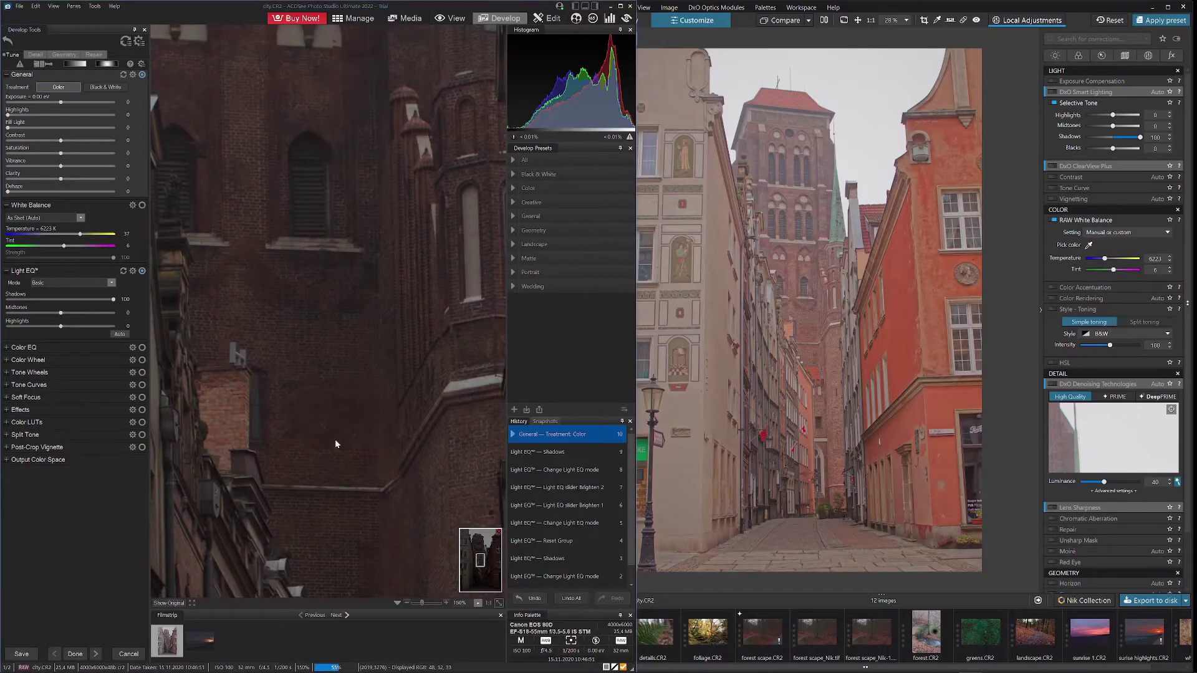
pyautogui.scroll(3, 820, 339)
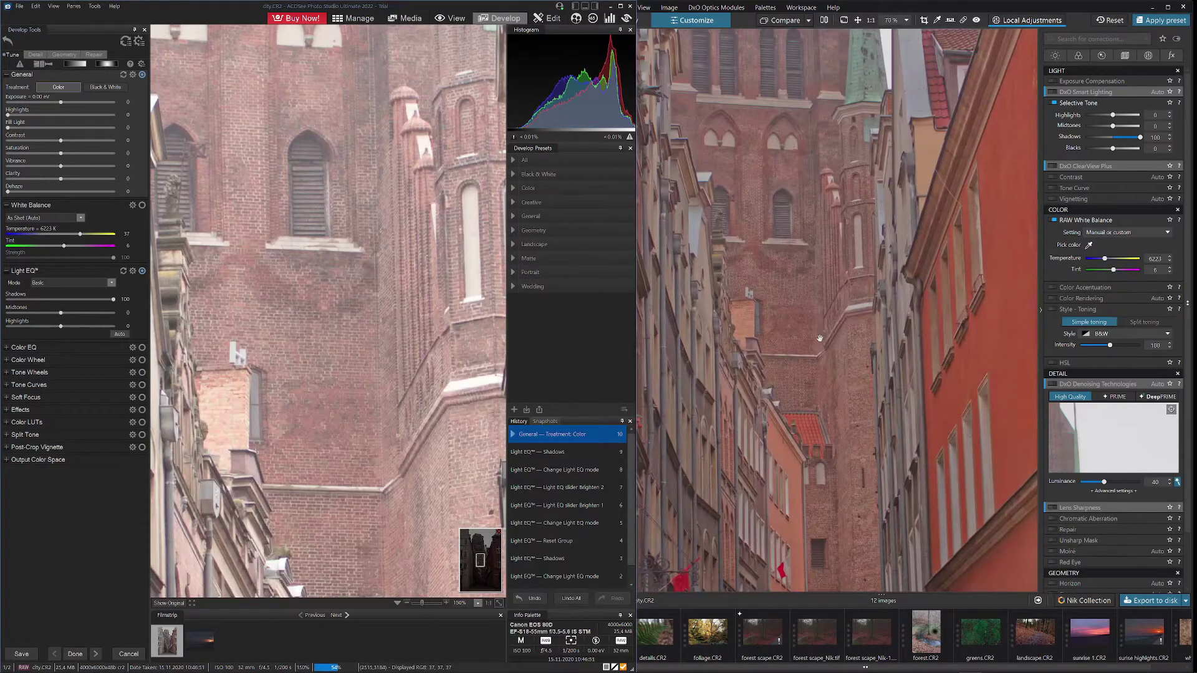
pyautogui.click(807, 320)
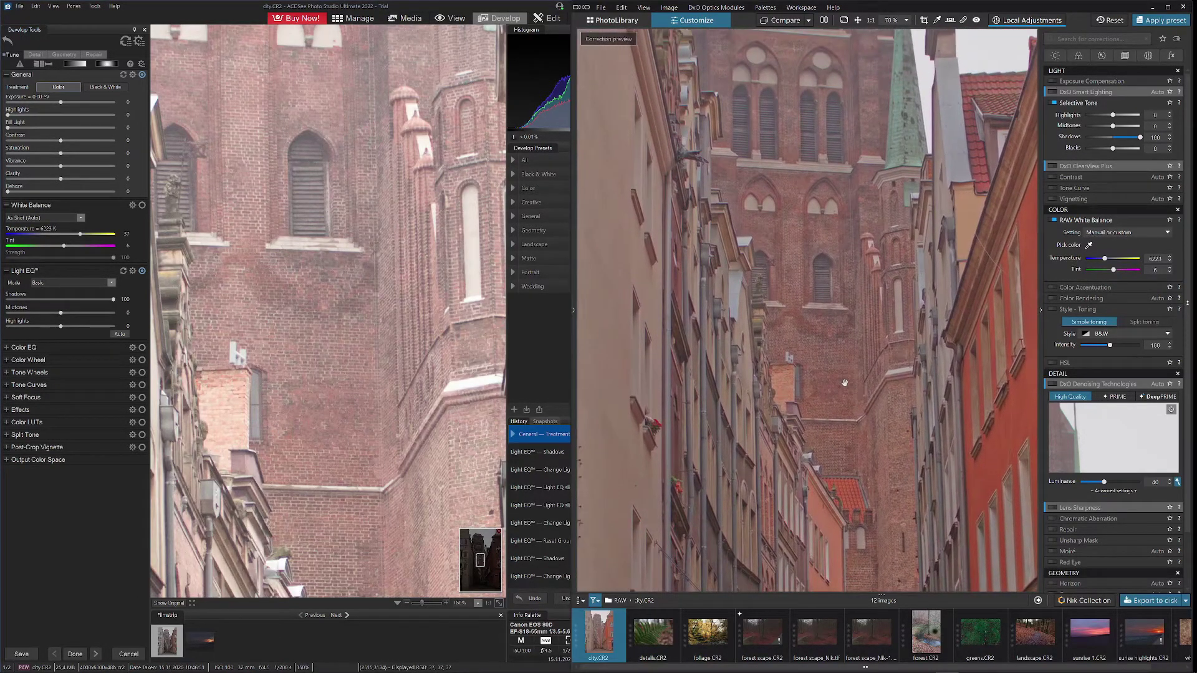
pyautogui.scroll(4, 817, 306)
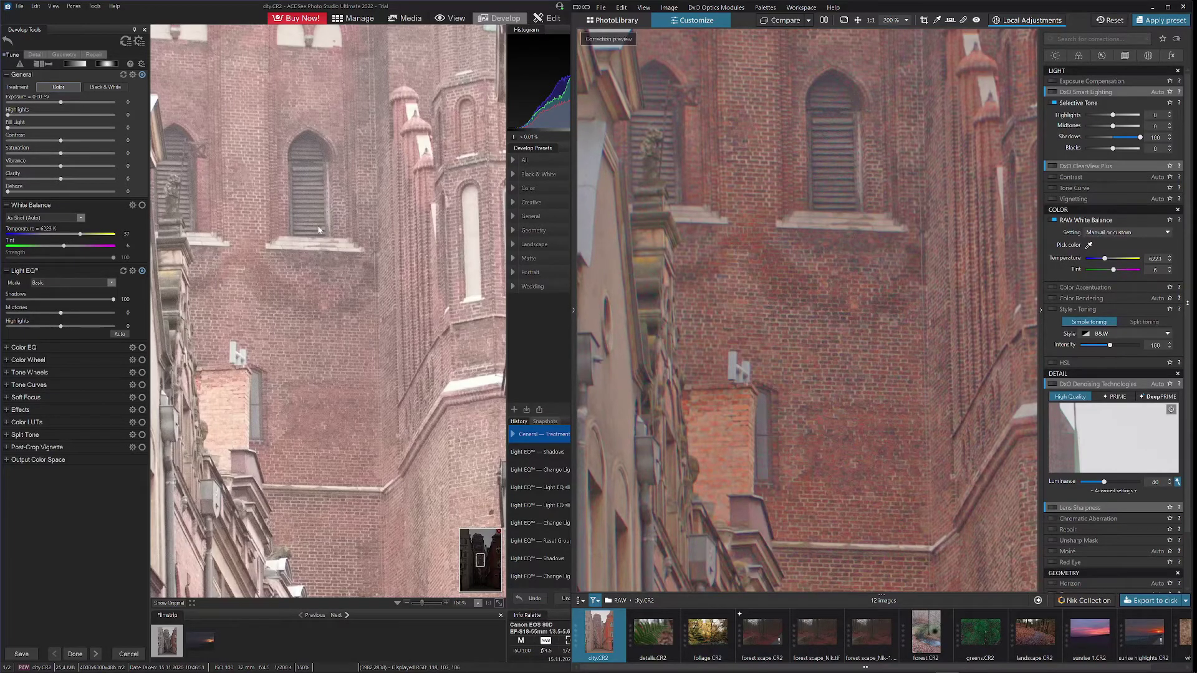
pyautogui.moveTo(8, 191); pyautogui.dragTo(32, 190)
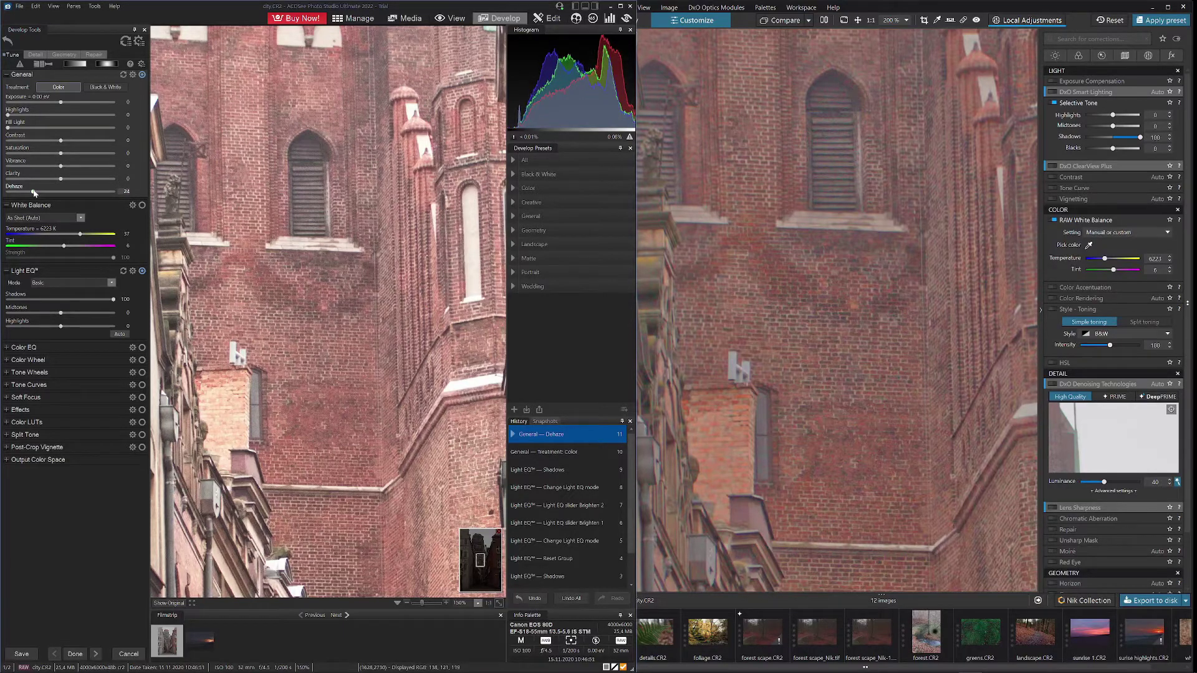
# Raise Contrast to 21 and reset Dehaze, then set it to 10
pyautogui.moveTo(61, 140); pyautogui.dragTo(69, 141)
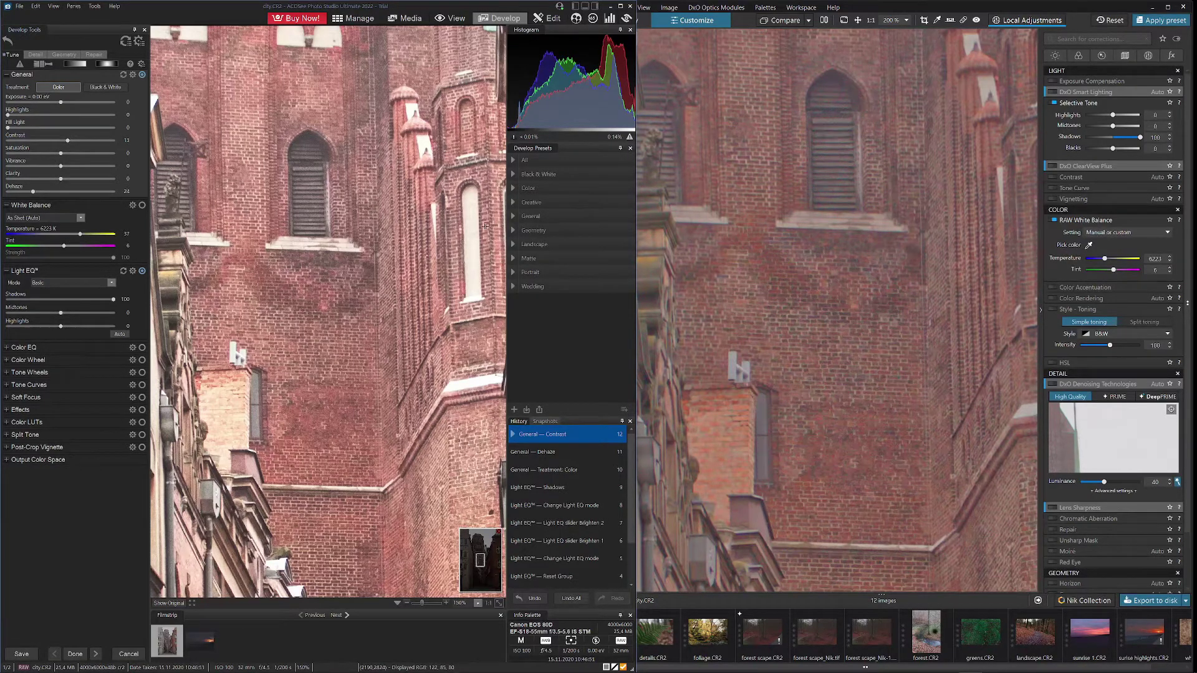
pyautogui.moveTo(68, 141); pyautogui.dragTo(71, 142)
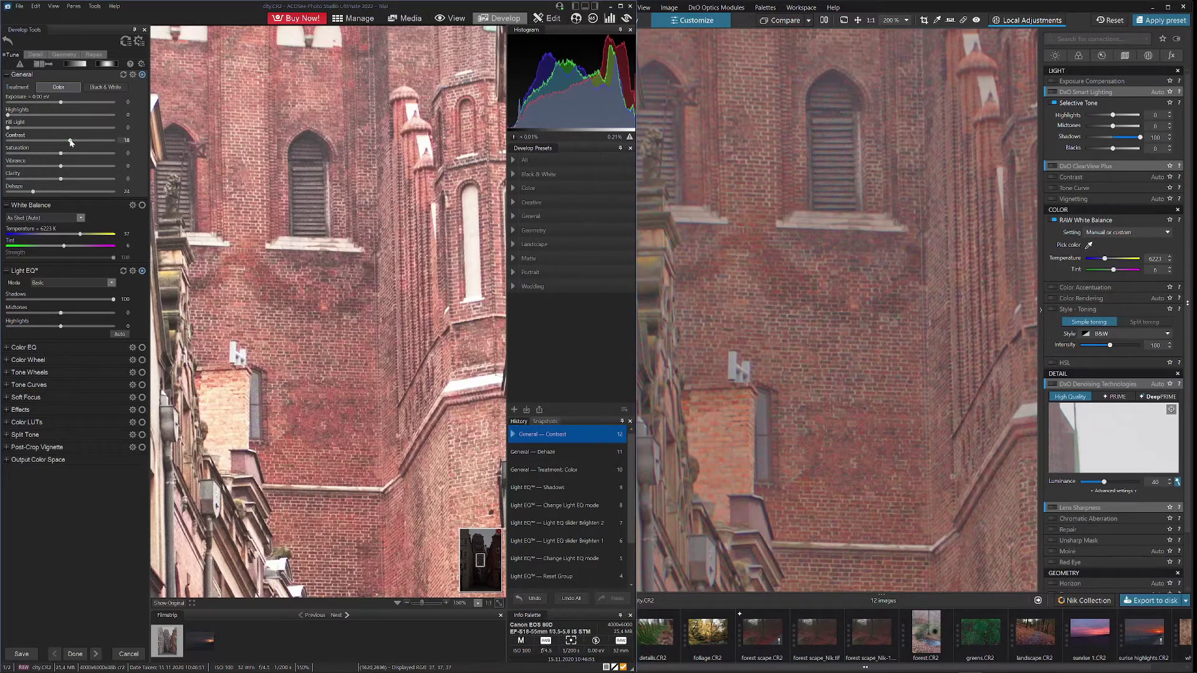
pyautogui.doubleClick(32, 191)
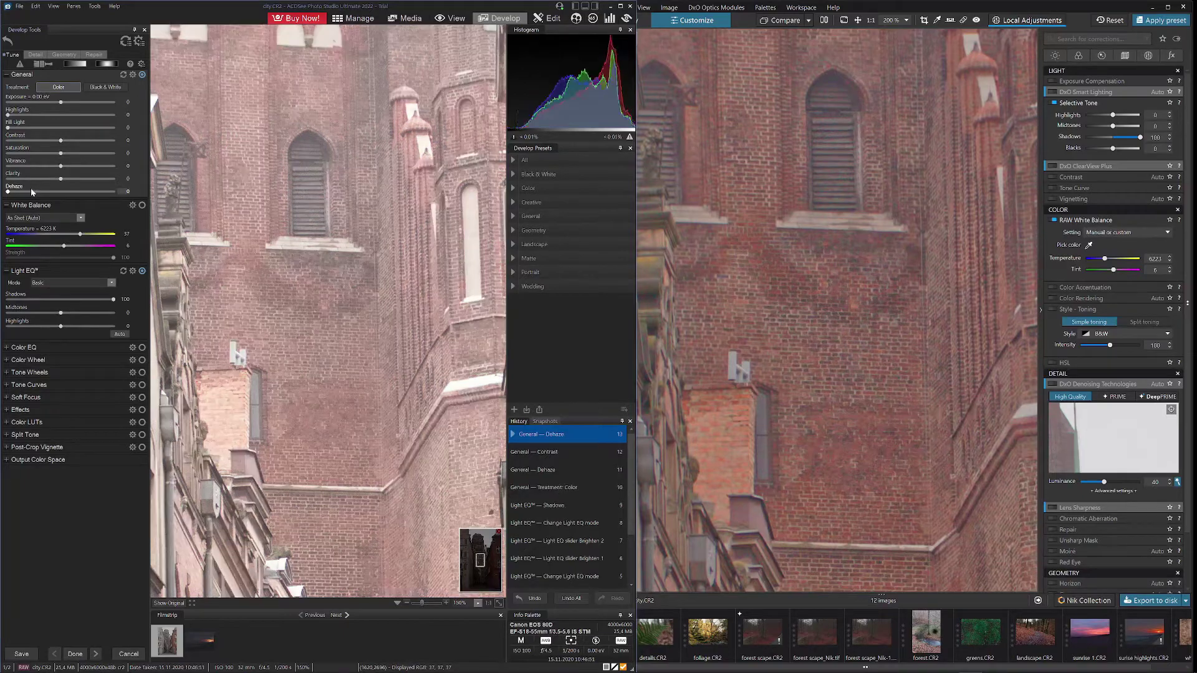
pyautogui.click(20, 195)
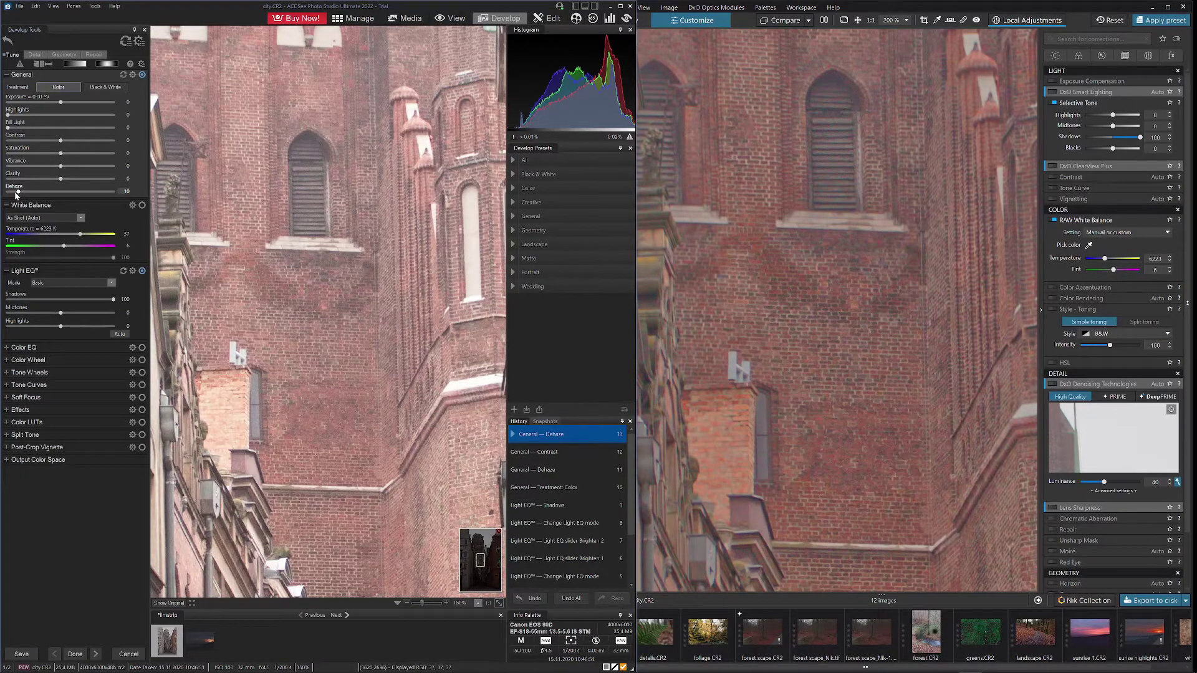
pyautogui.moveTo(60, 141); pyautogui.dragTo(67, 142)
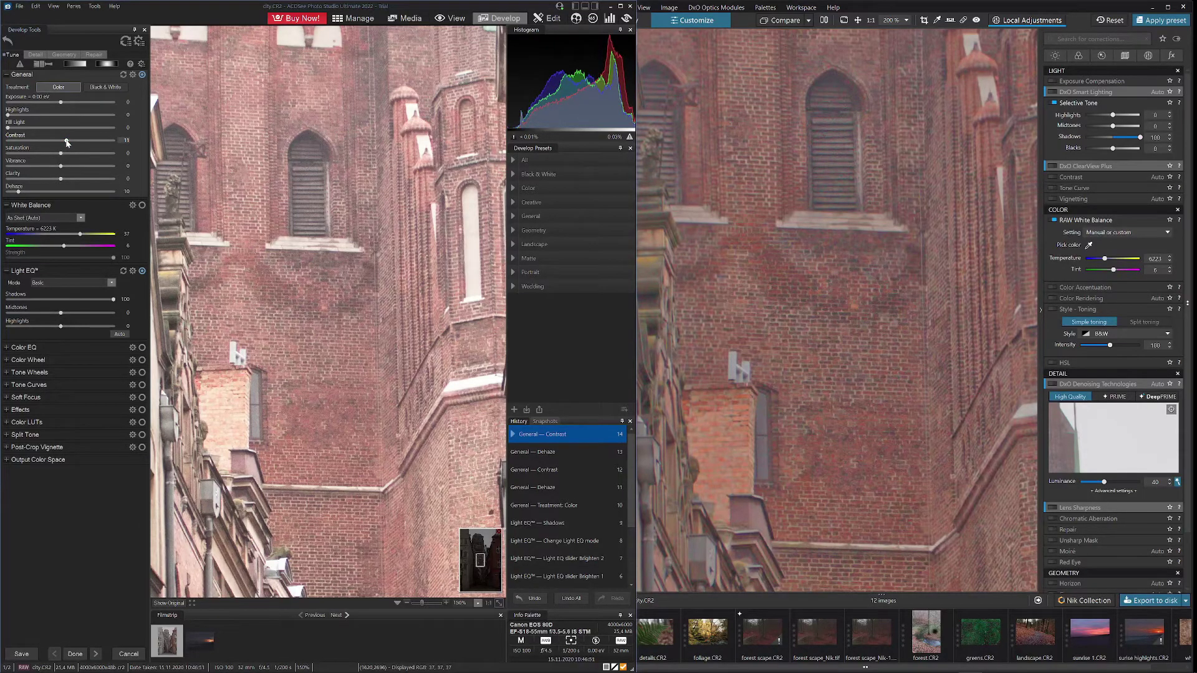
pyautogui.moveTo(66, 141); pyautogui.dragTo(72, 141)
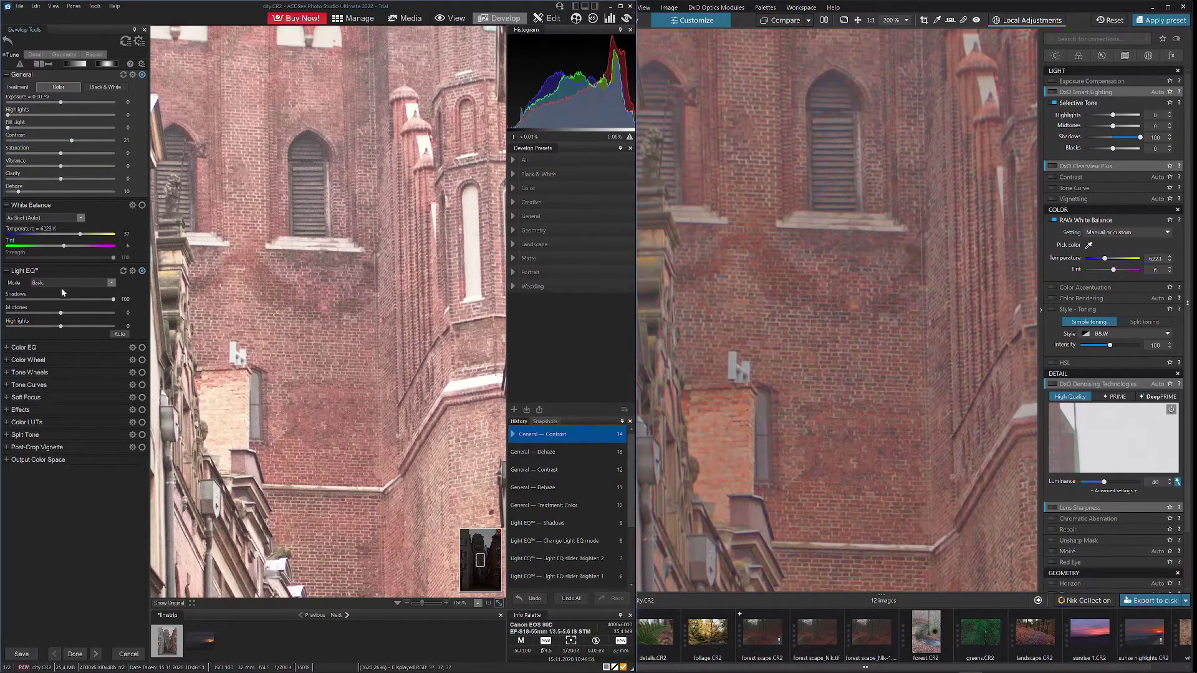
# Raise Saturation to 21, then zoom to 200% and pan across the brick wall
pyautogui.click(6, 349)
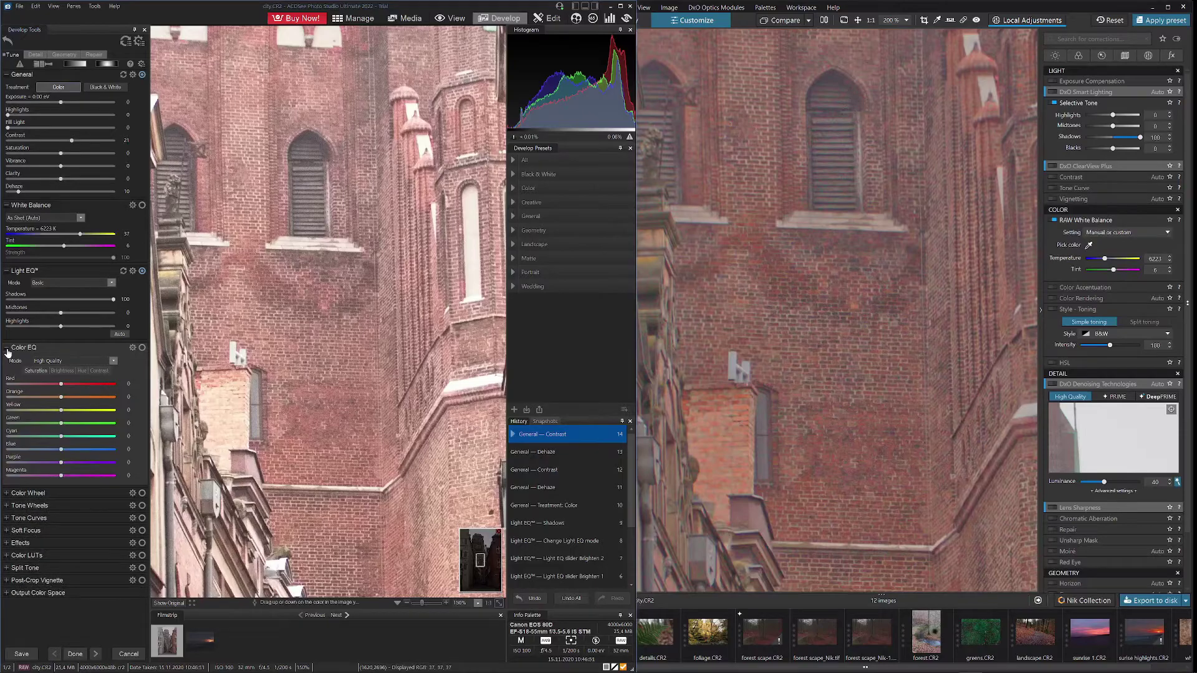
pyautogui.click(6, 348)
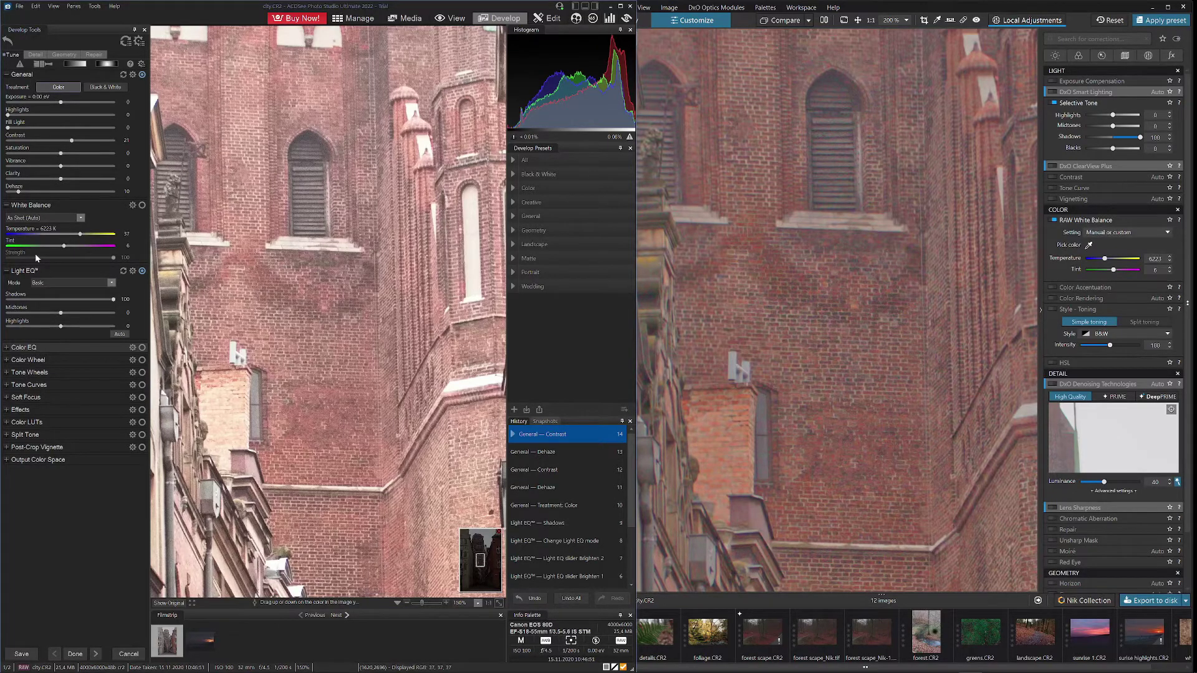
pyautogui.click(63, 154)
pyautogui.moveTo(63, 157); pyautogui.dragTo(72, 158)
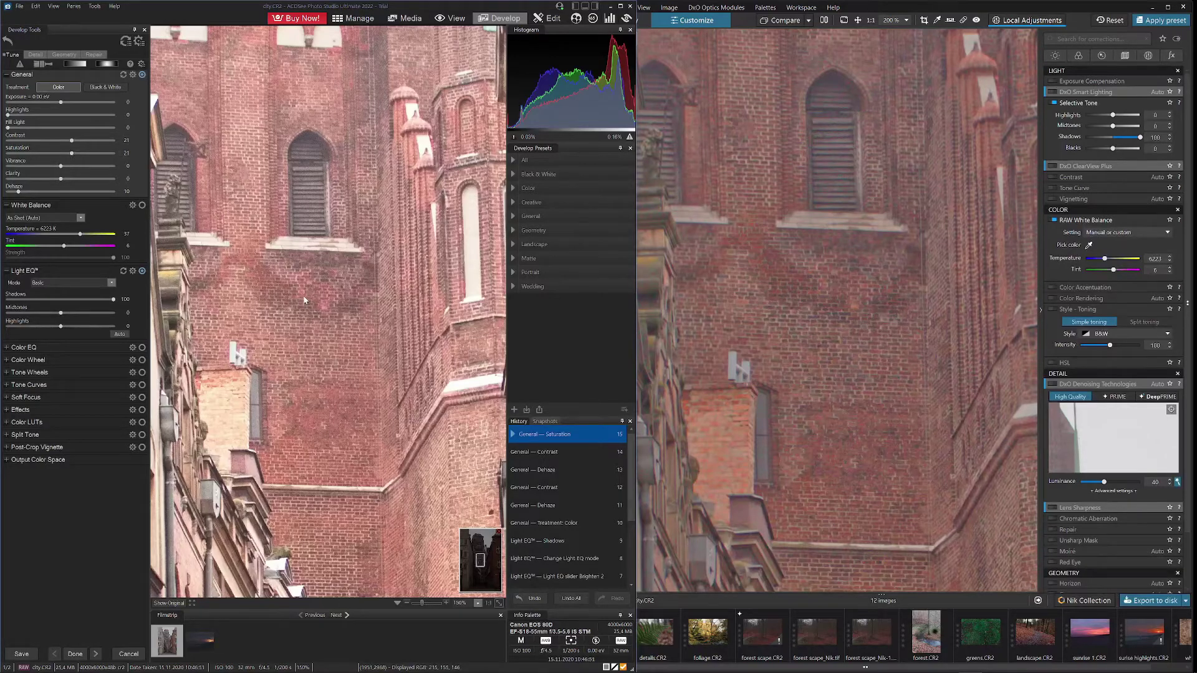
pyautogui.scroll(1, 233, 242)
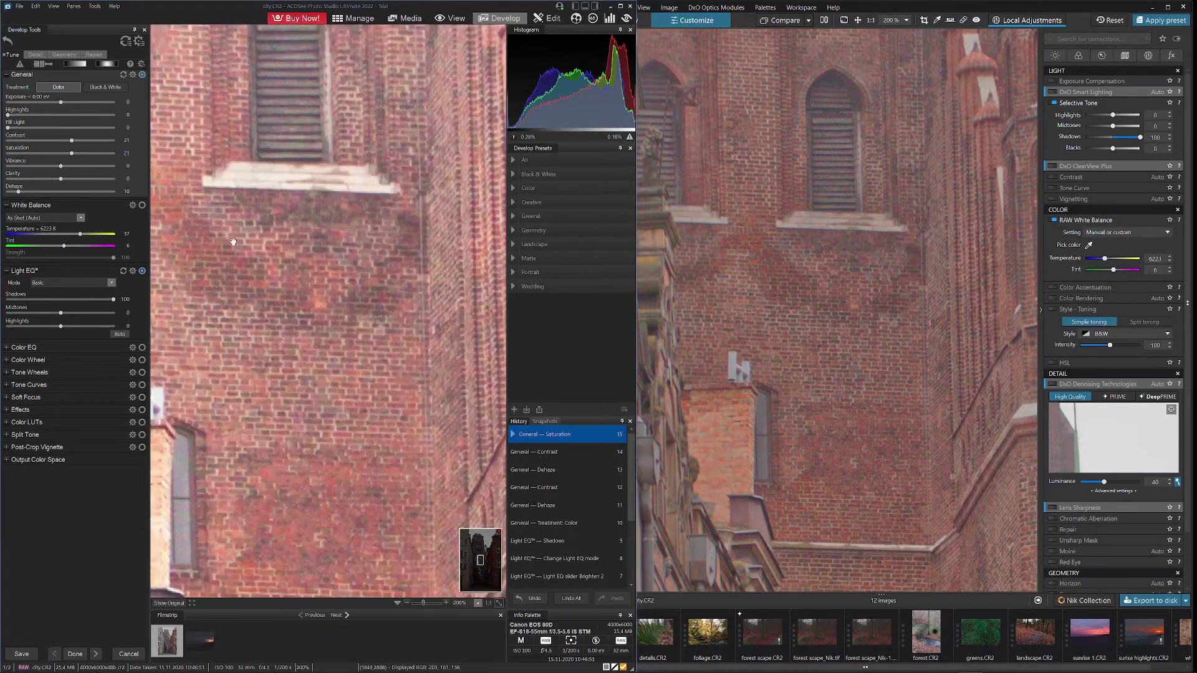
pyautogui.moveTo(233, 241); pyautogui.dragTo(342, 240)
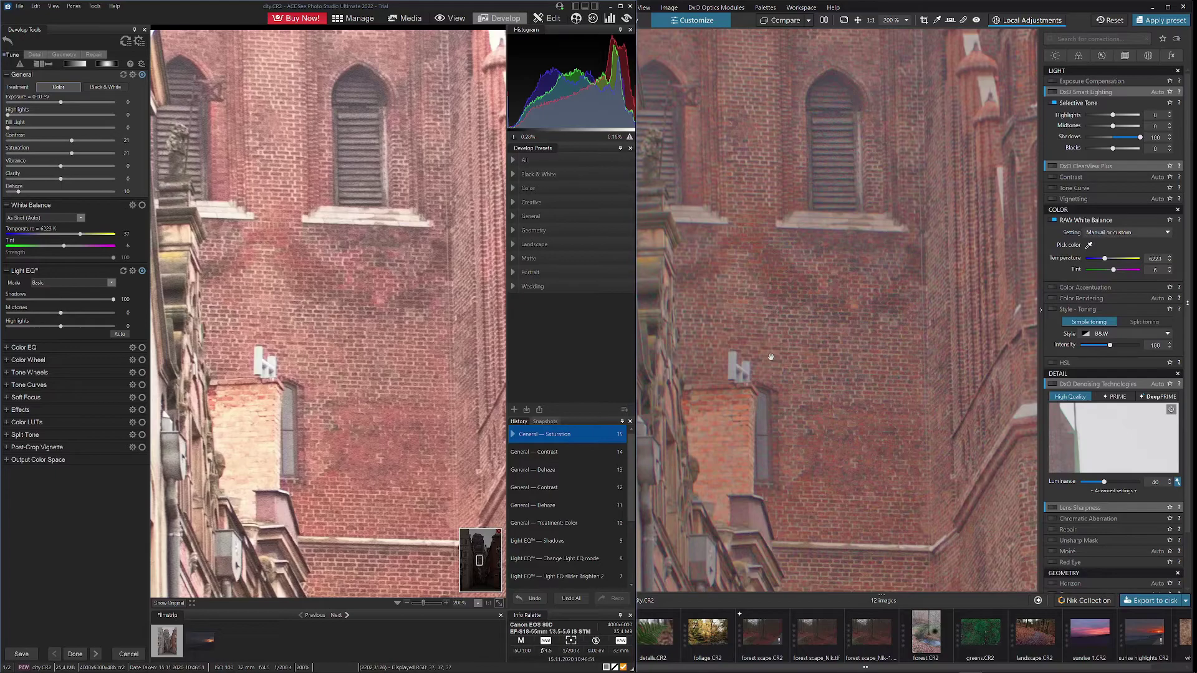
# Expand DxO PhotoLab's left panel to show its Histogram, Move/Zoom and Advanced History
pyautogui.click(864, 268)
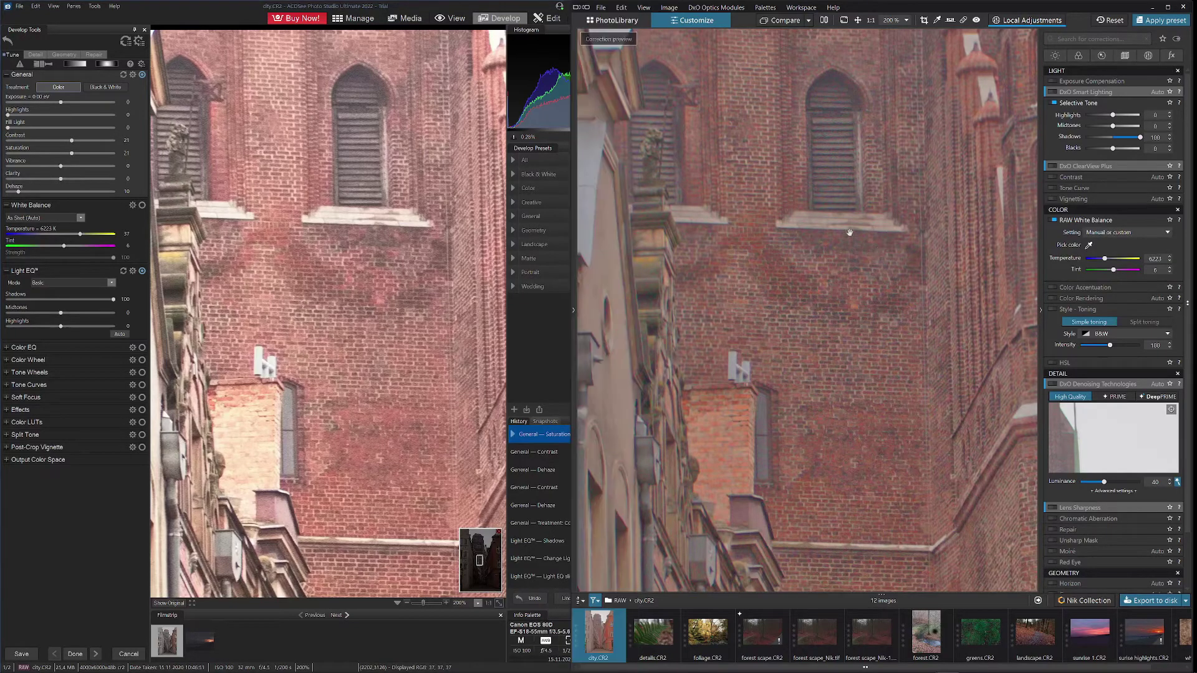
pyautogui.click(574, 309)
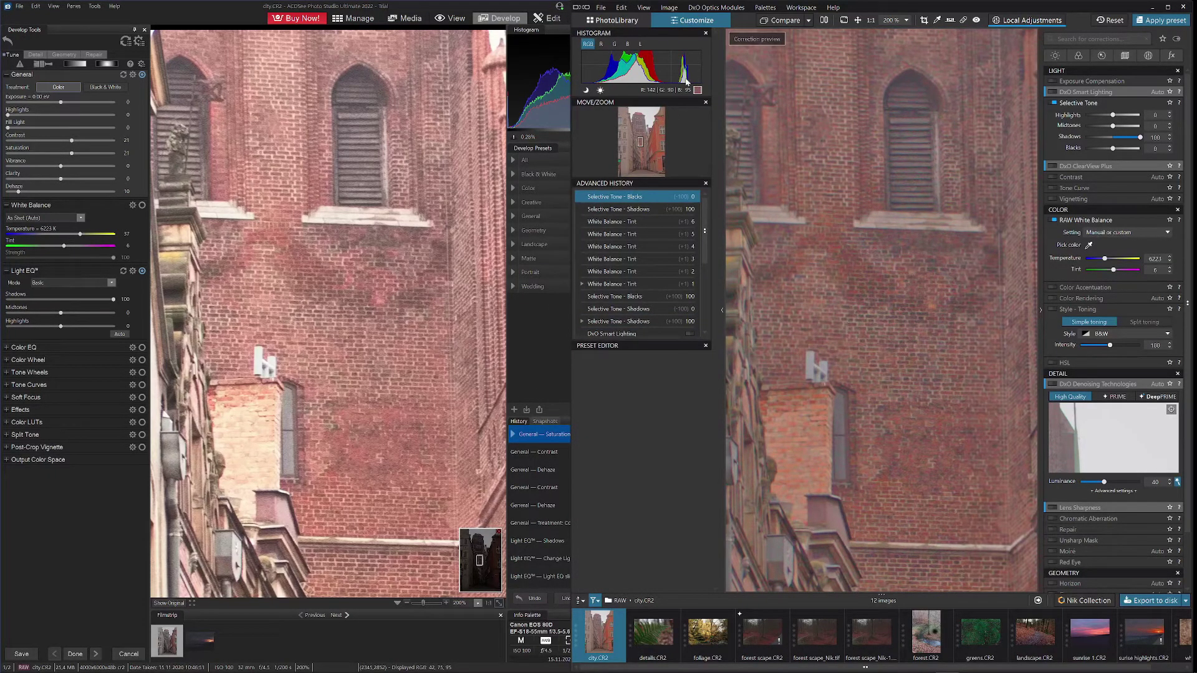
pyautogui.click(540, 327)
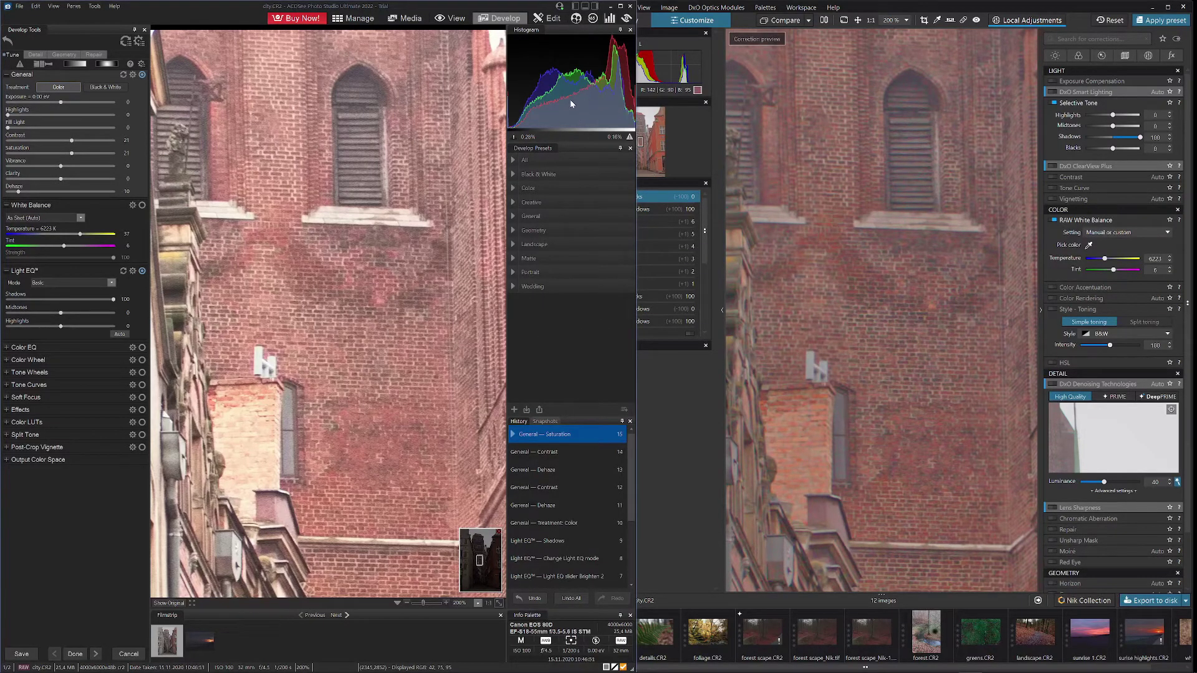
# Zoom the DxO preview out to 28% so the whole Gdańsk street is visible
pyautogui.click(694, 410)
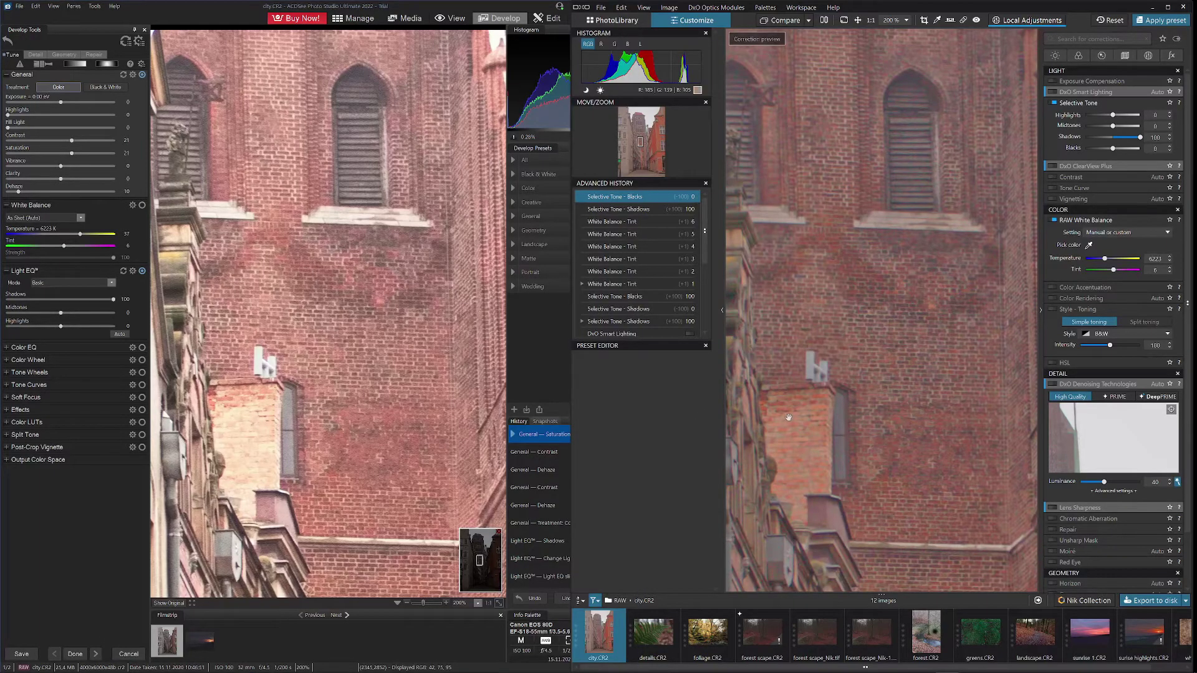
pyautogui.scroll(-1, 788, 417)
pyautogui.scroll(-5, 788, 417)
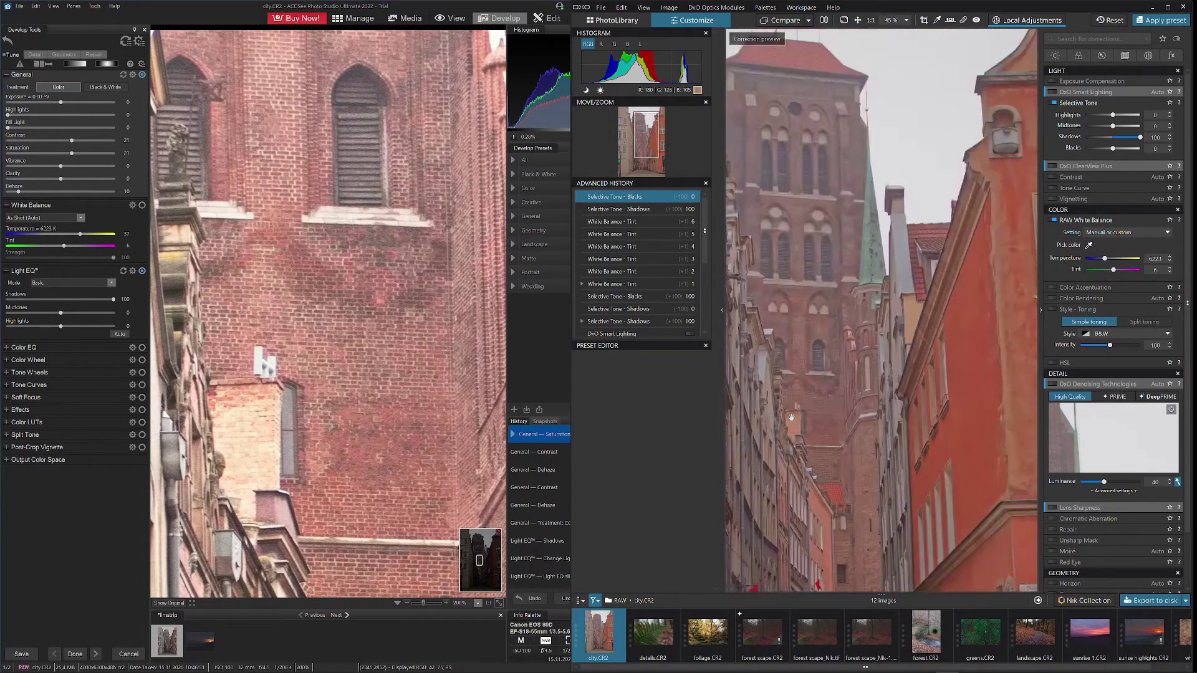
pyautogui.scroll(-1, 791, 418)
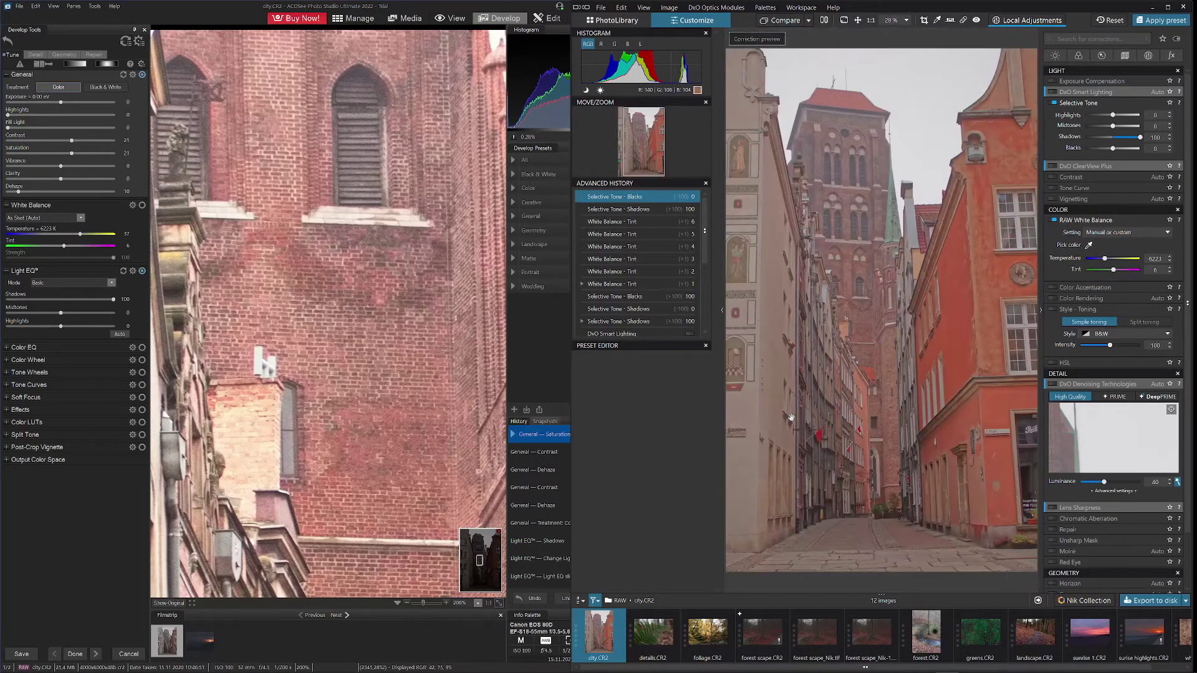
pyautogui.scroll(-3, 425, 368)
pyautogui.click(425, 368)
pyautogui.scroll(-1, 424, 368)
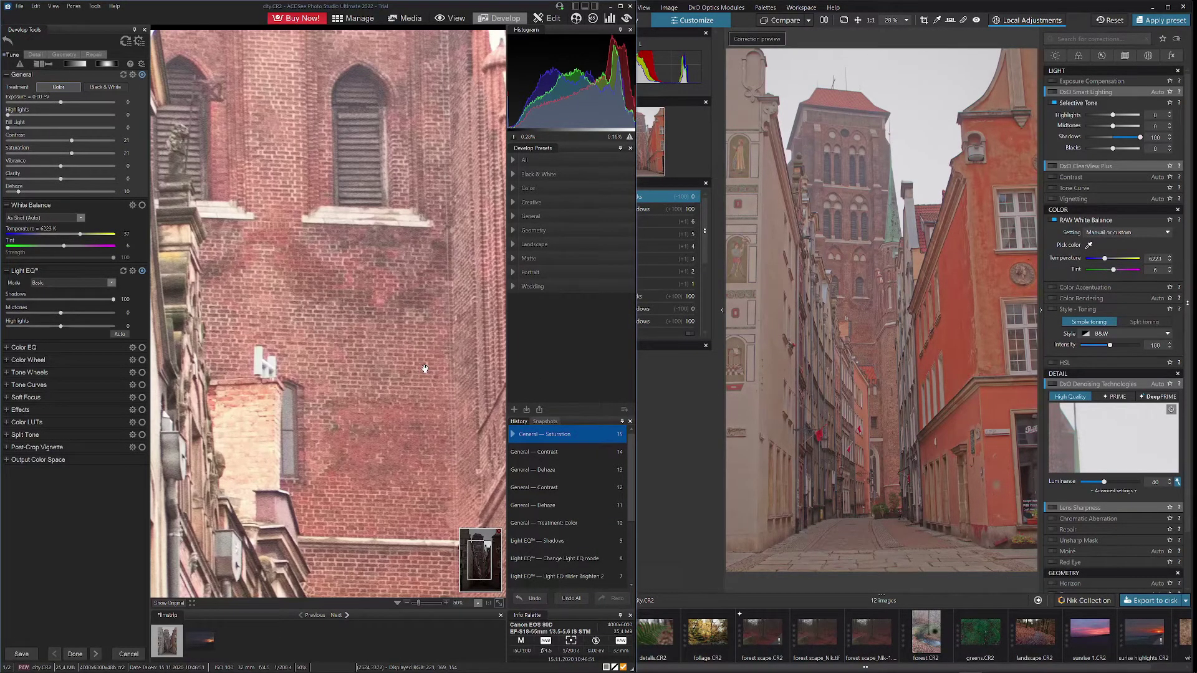
# Zoom both the ACDSee and DxO previews to 30%, then reapply the Light EQ Shadows lift
pyautogui.scroll(-1, 425, 368)
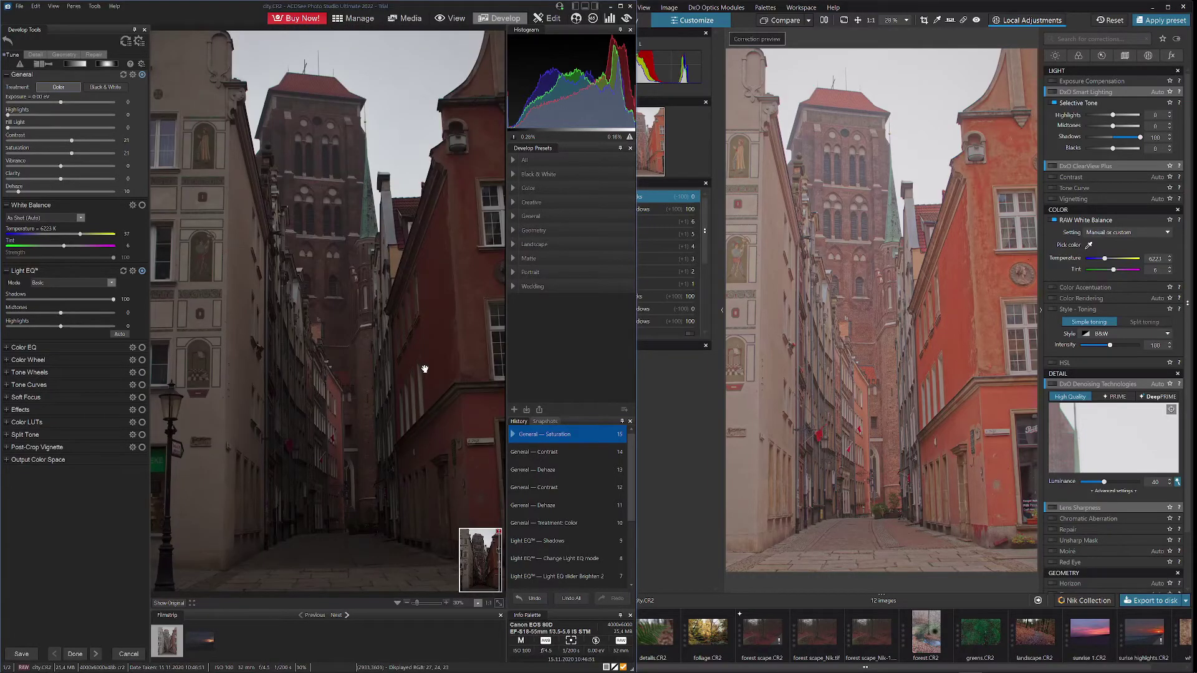
pyautogui.click(678, 399)
pyautogui.scroll(1, 867, 396)
pyautogui.scroll(-2, 867, 395)
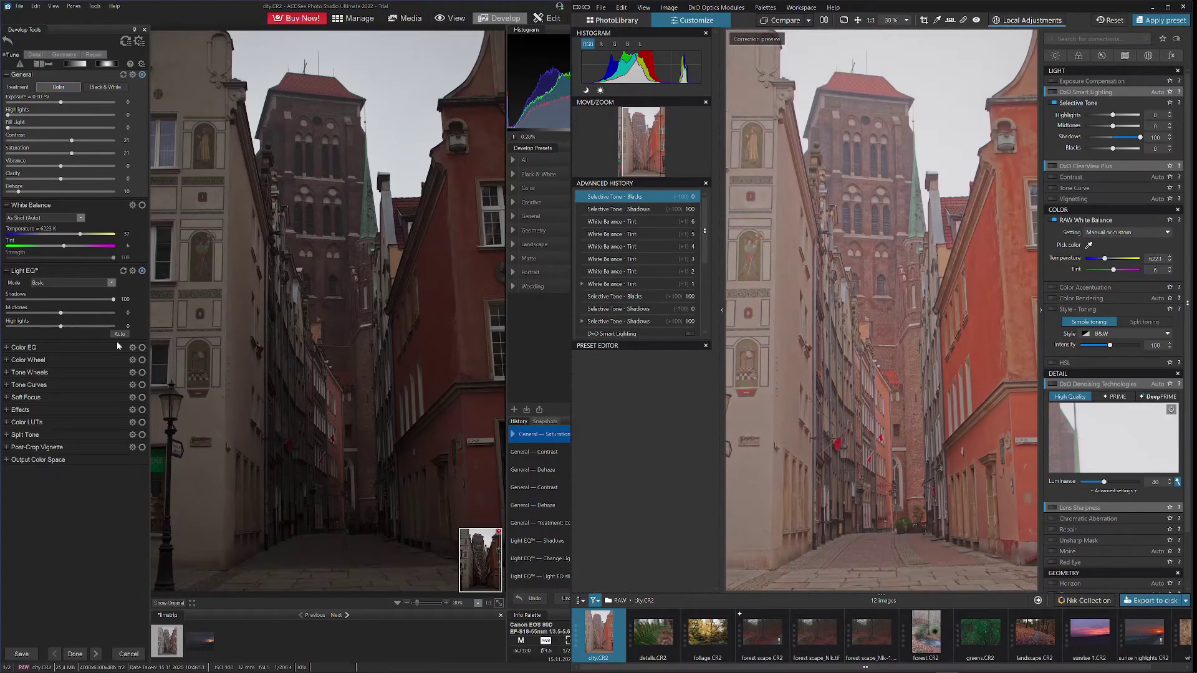
pyautogui.click(68, 528)
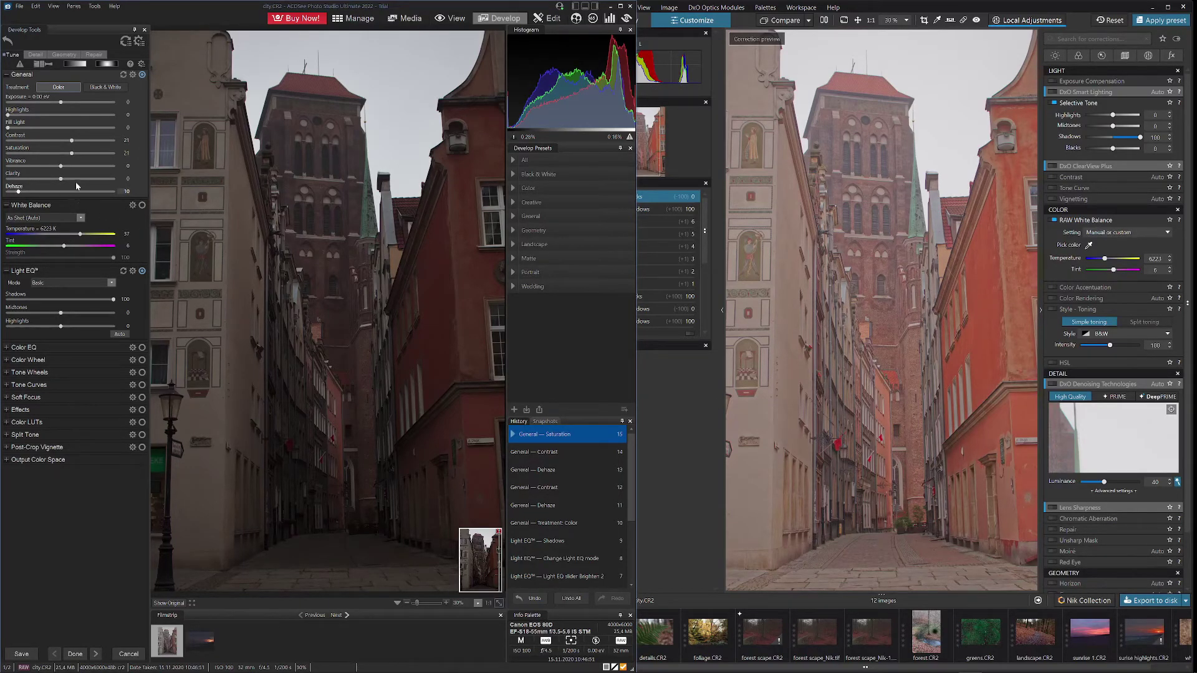
pyautogui.click(114, 299)
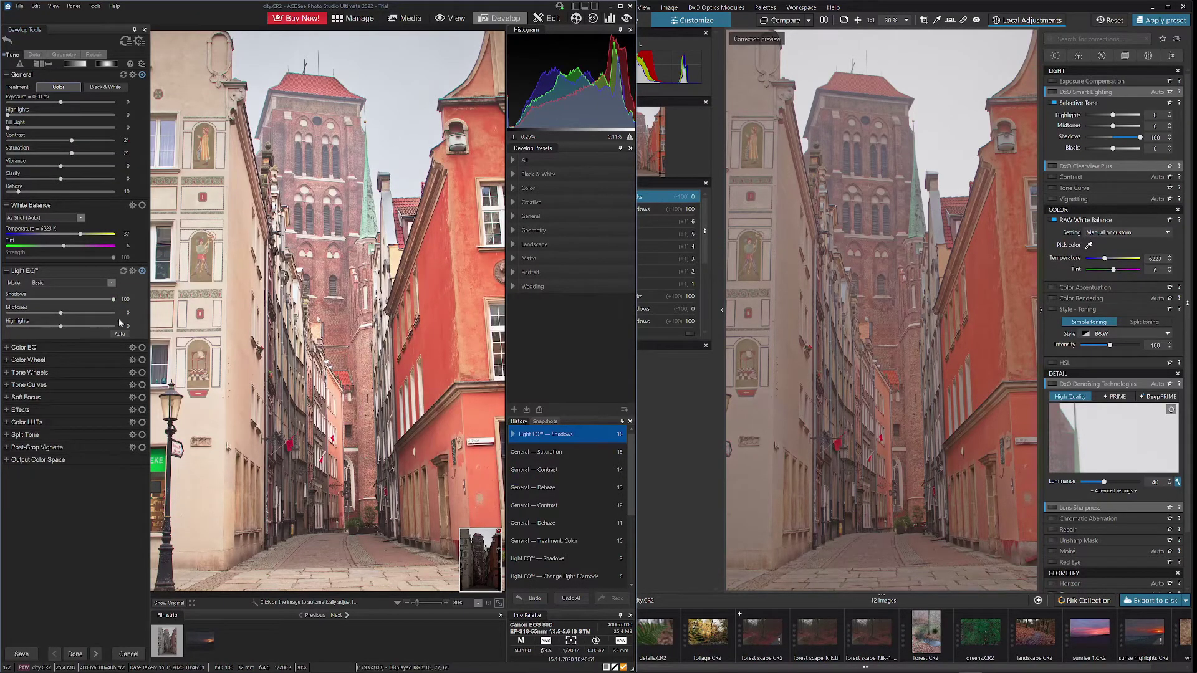
# Drop Light EQ Shadows to 73 and zero the Dehaze, Contrast and Saturation sliders
pyautogui.moveTo(109, 301); pyautogui.dragTo(100, 302)
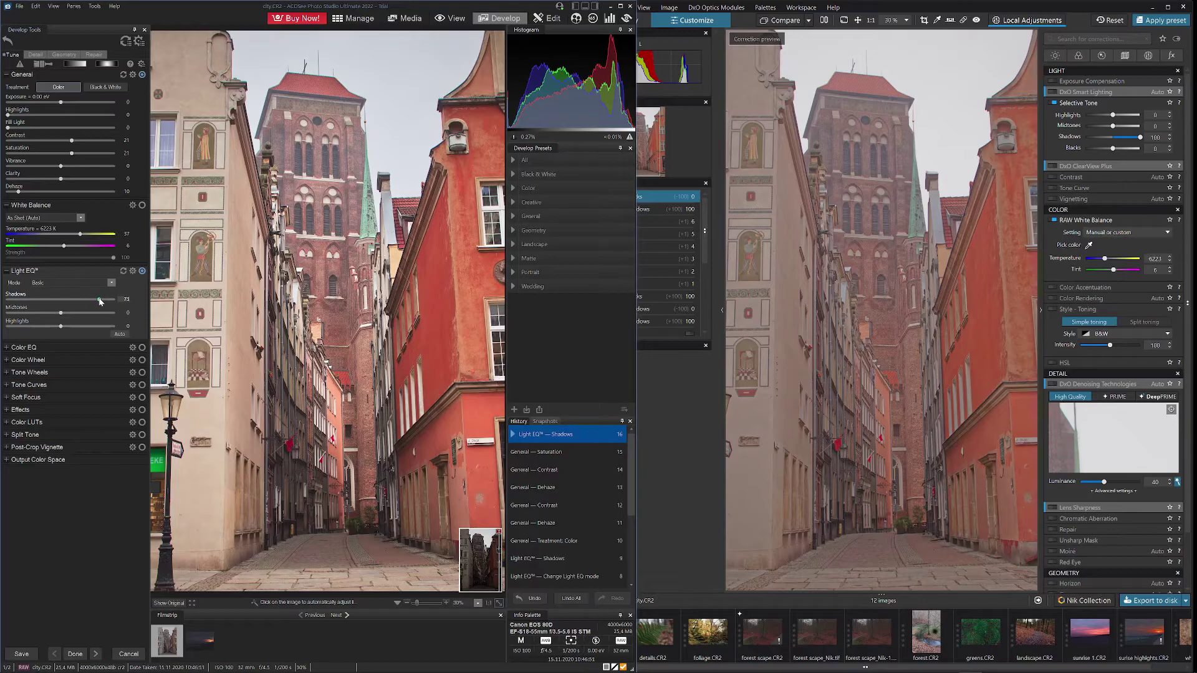
pyautogui.moveTo(18, 191); pyautogui.dragTo(7, 192)
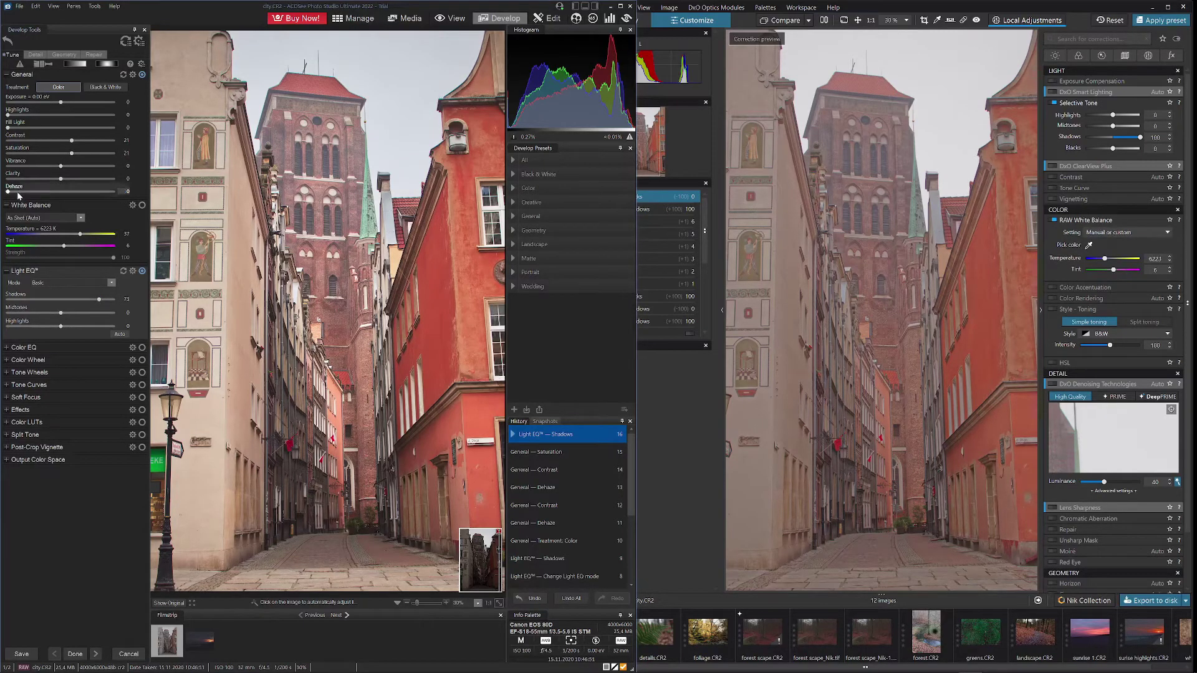
pyautogui.doubleClick(71, 141)
pyautogui.doubleClick(71, 154)
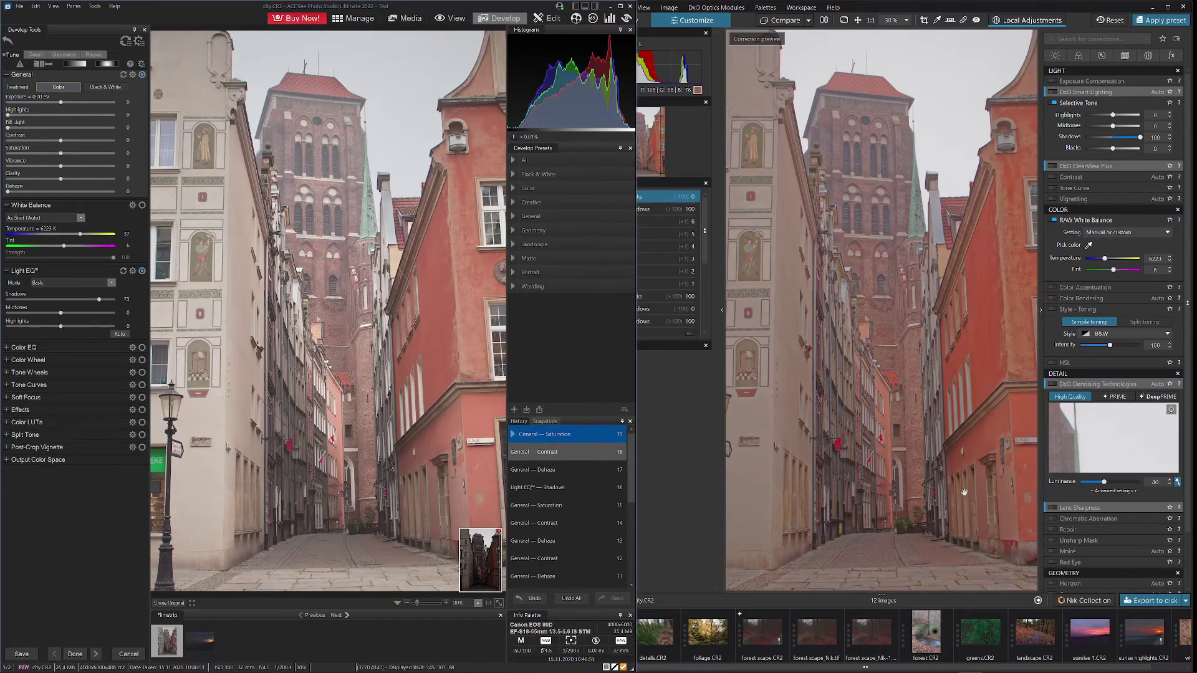
# Bring the DxO PhotoLab window forward and pan its preview of the street
pyautogui.moveTo(960, 488); pyautogui.dragTo(937, 471)
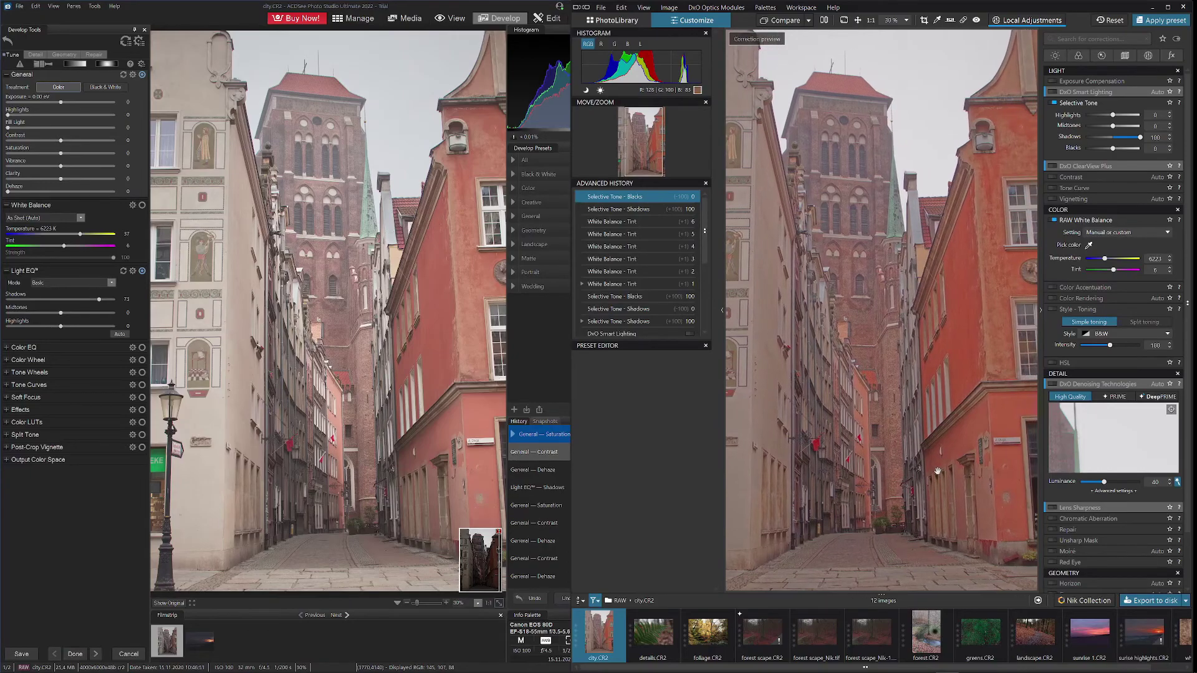